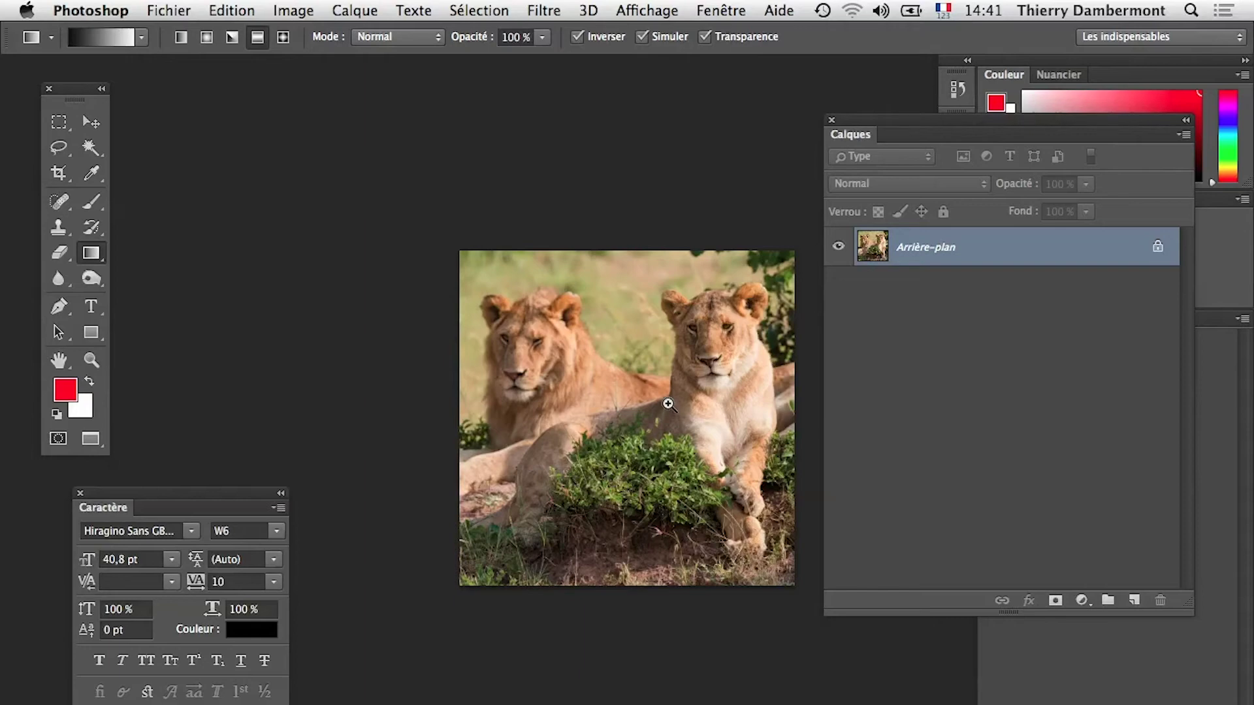
Step: Move the Caractère panel aside and collapse it, leaving the lion photo and layers list visible
scroll(661, 418, up, 1)
drag(658, 428, 575, 432)
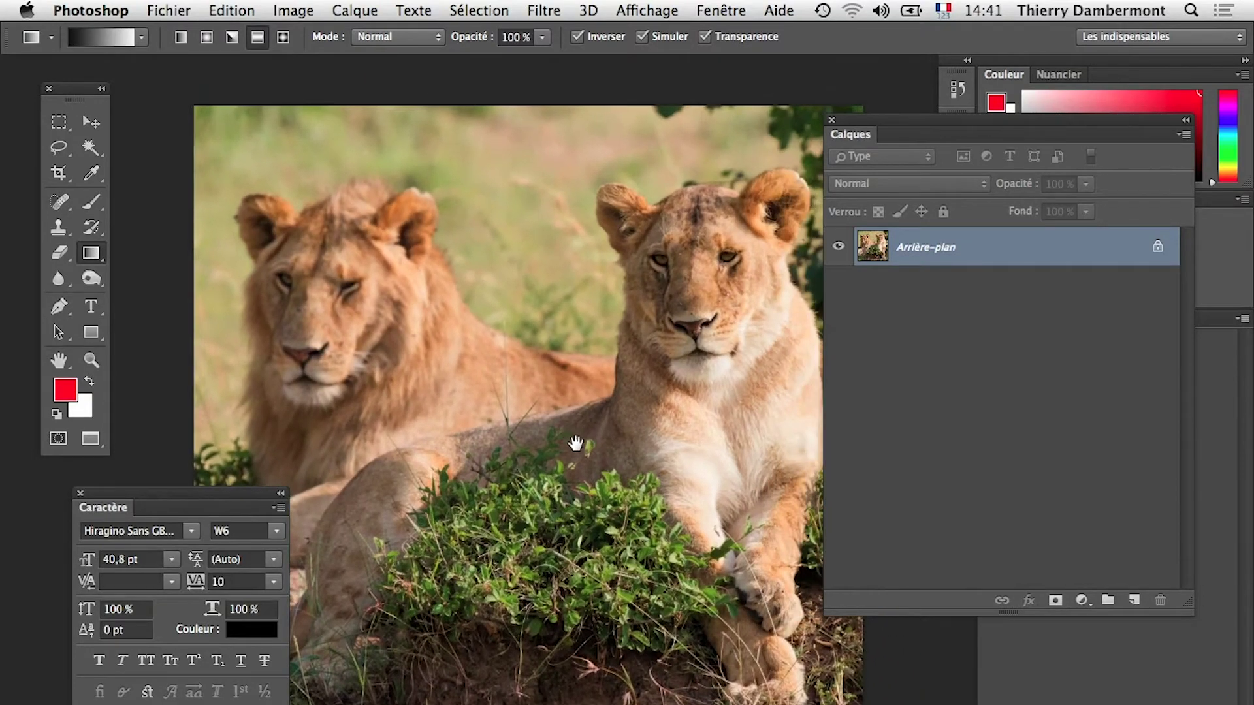
scroll(576, 437, down, 1)
scroll(575, 439, down, 1)
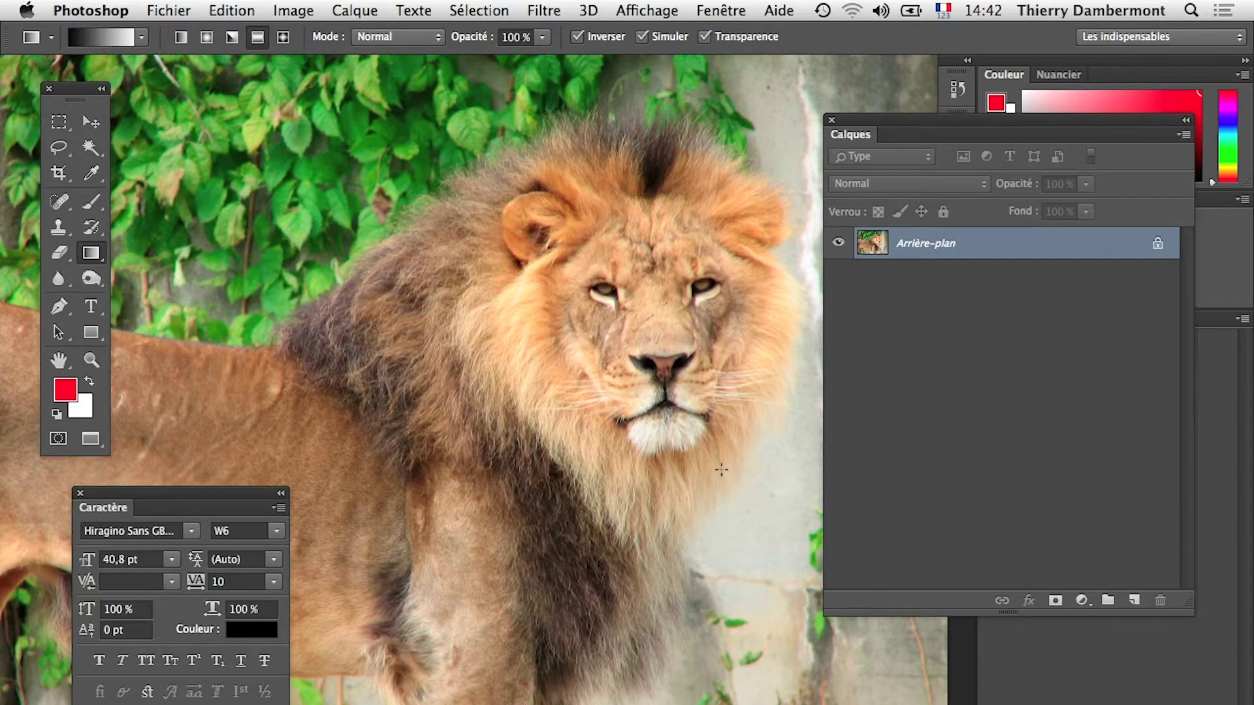
alt+click(523, 385)
drag(529, 411, 565, 363)
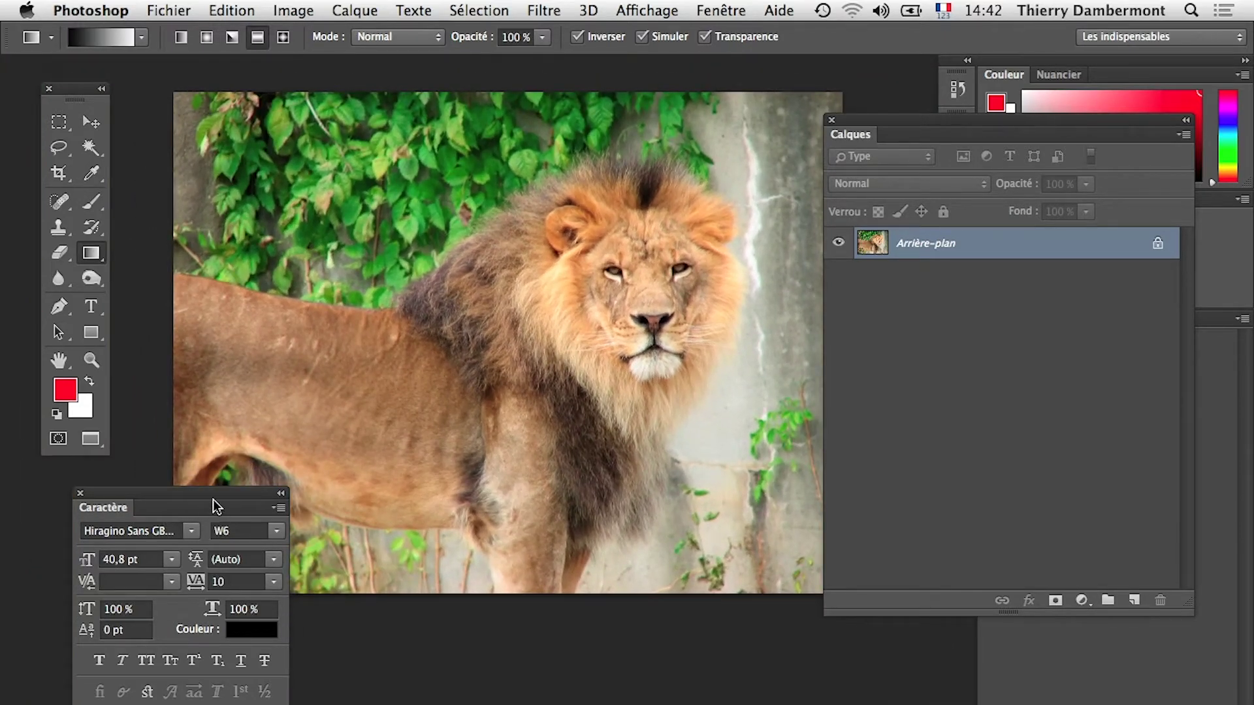
drag(212, 498, 263, 615)
double_click(264, 615)
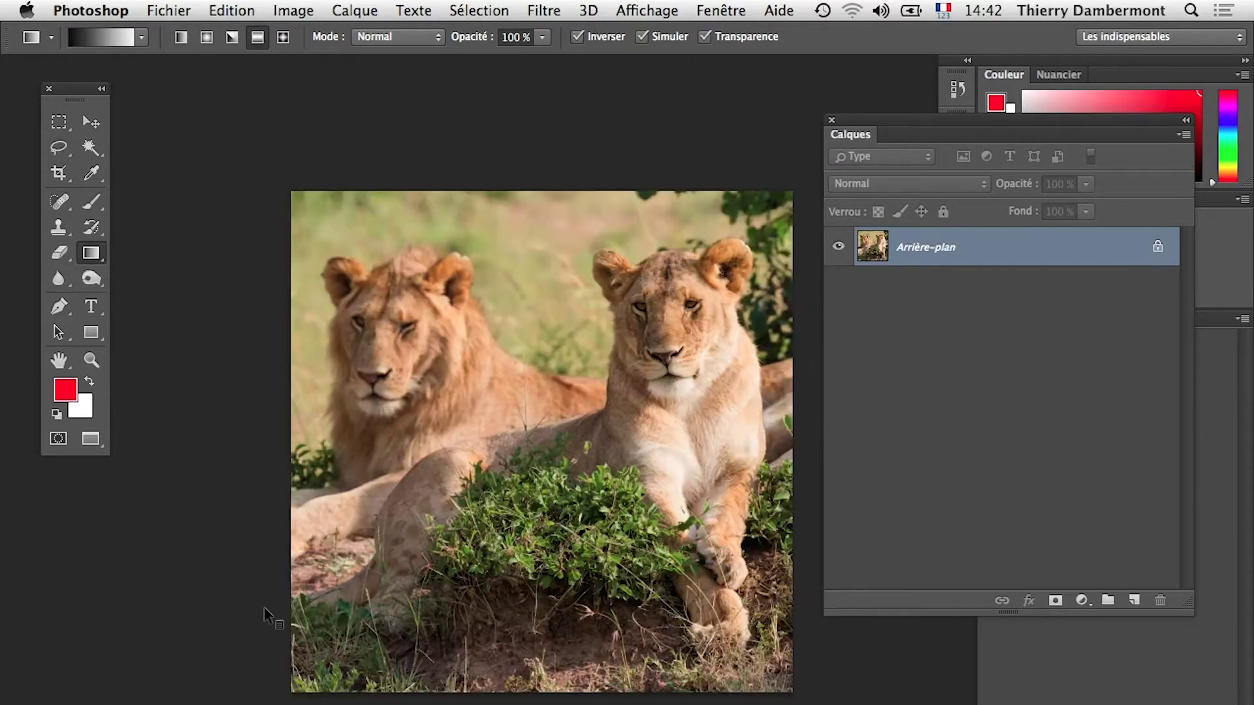
Step: Float the Calques panel free, shrink it, and park it at the lower left
click(590, 358)
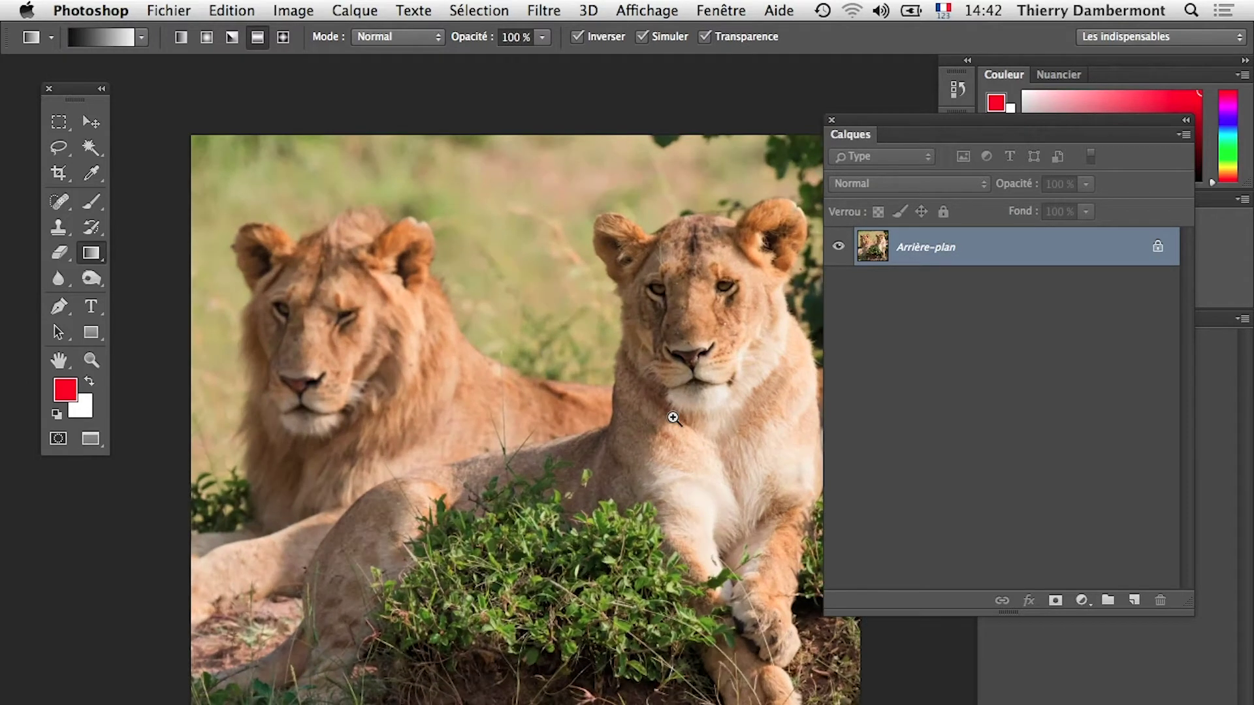
click(673, 416)
click(715, 363)
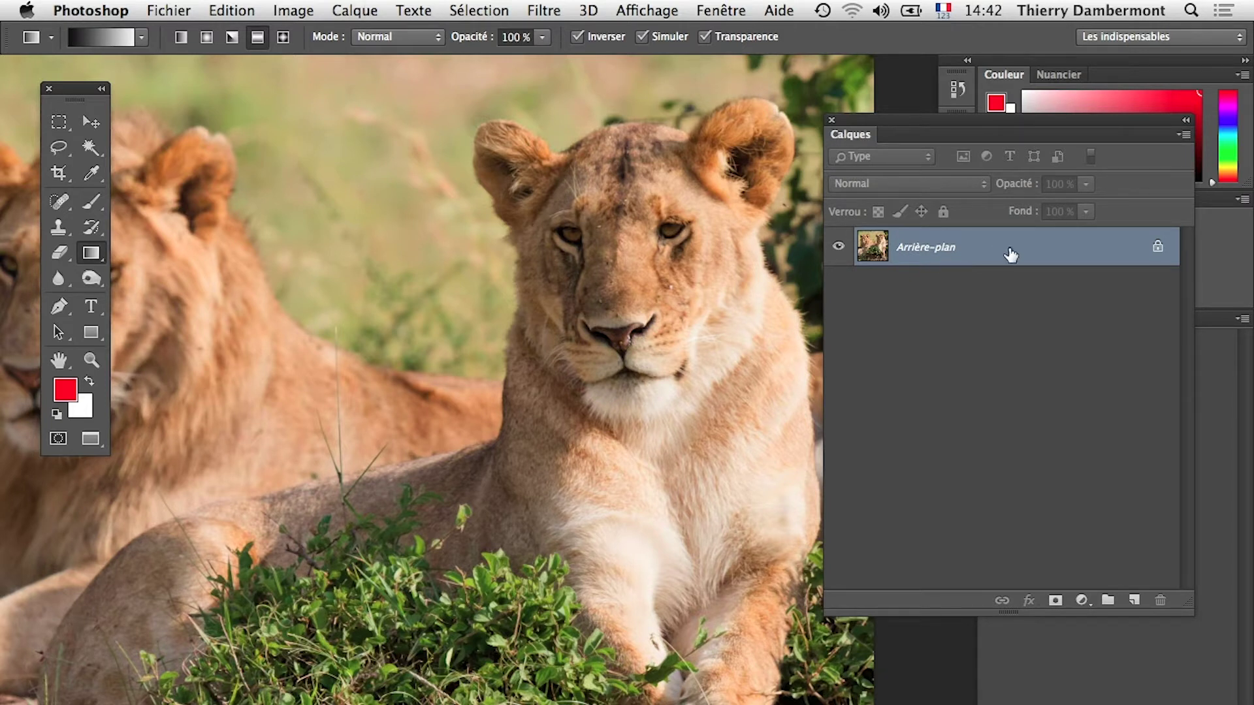
drag(955, 142, 642, 164)
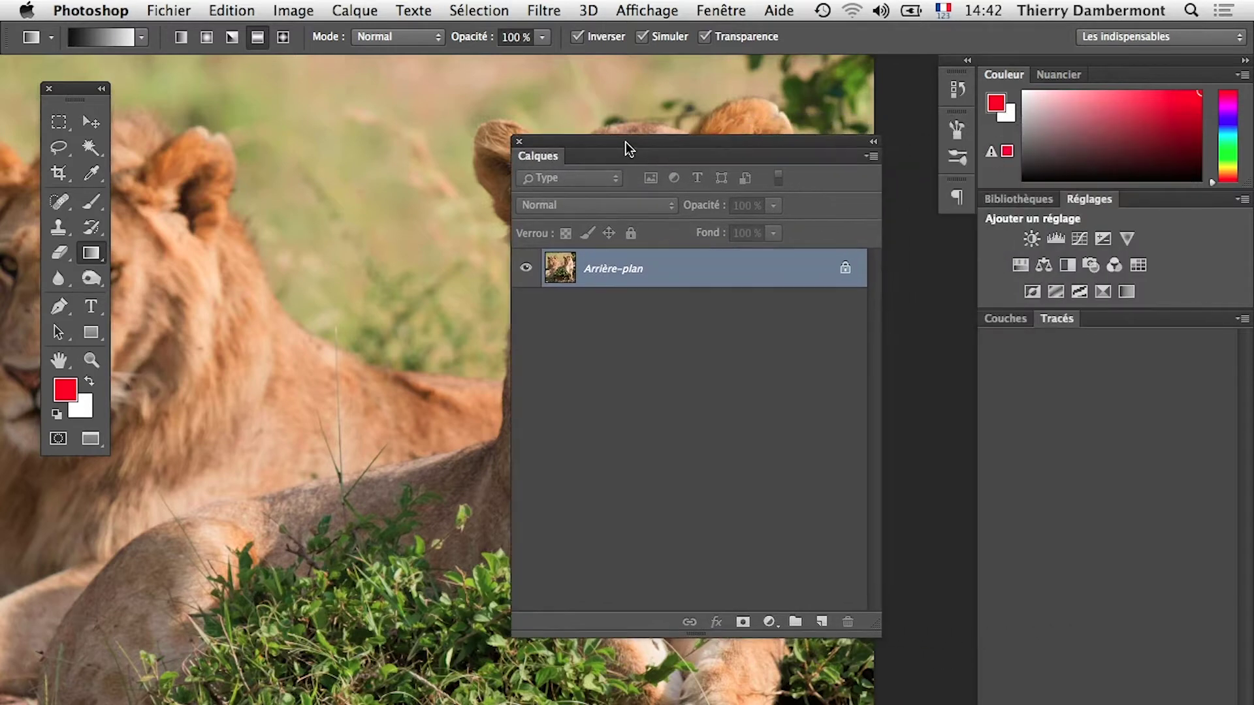
drag(893, 626, 833, 399)
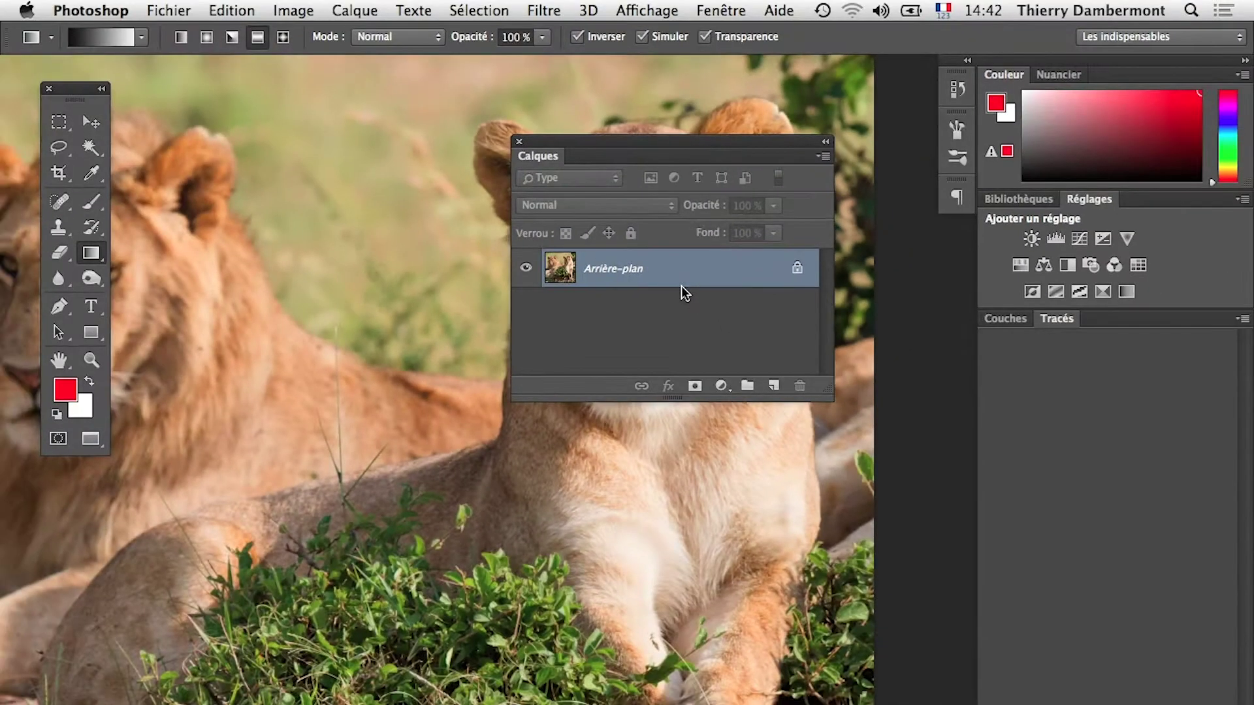
drag(587, 166, 270, 450)
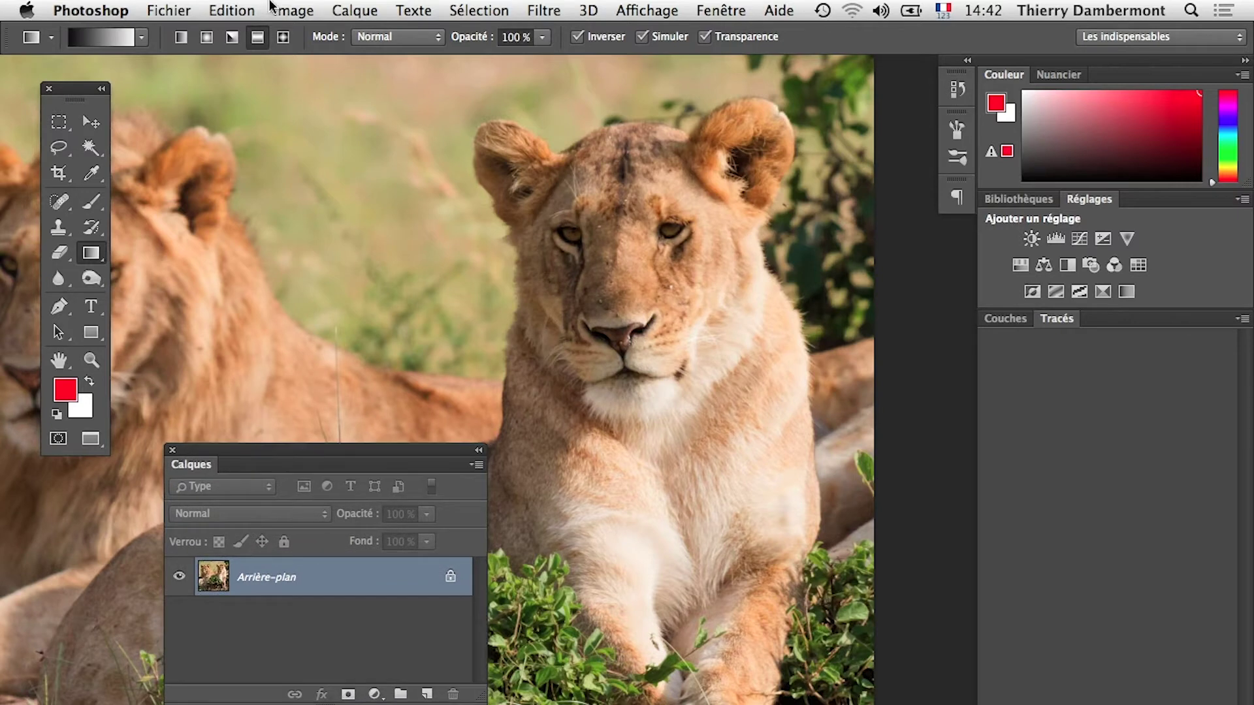
Step: Add a Curves adjustment layer from Calque > Nouveau calque de réglage, keeping the name Courbes 1
click(355, 10)
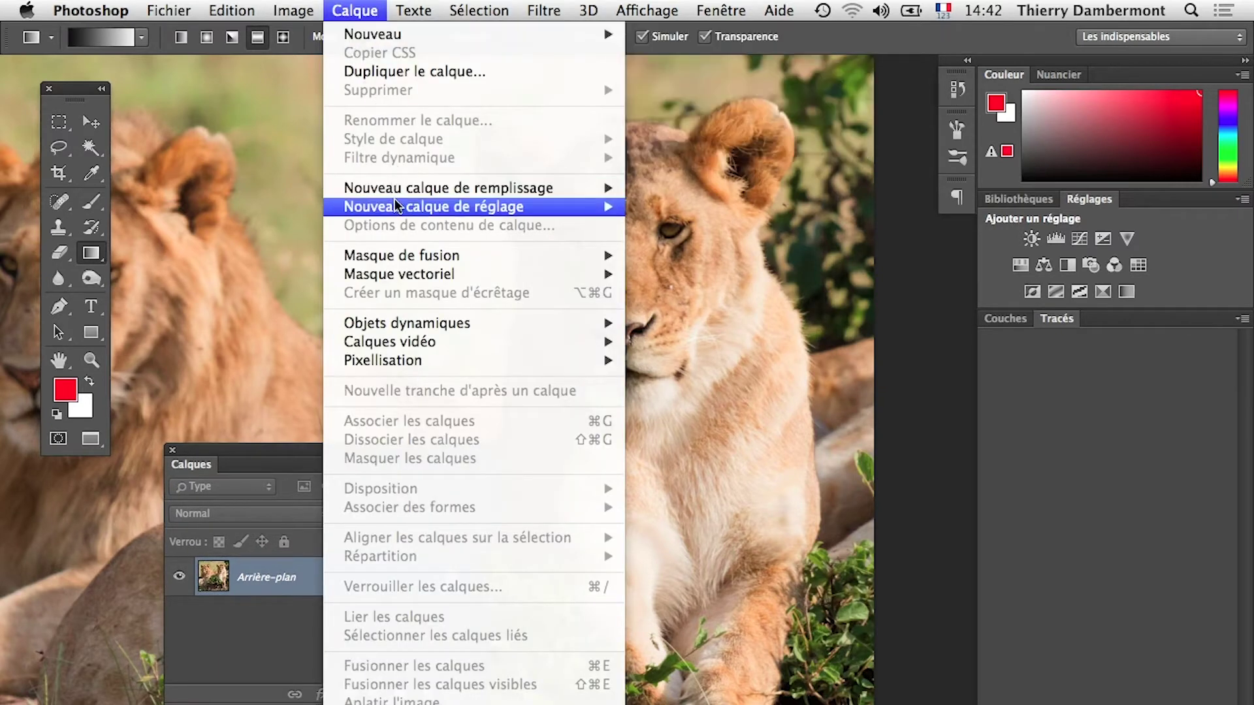
mouse_move(196, 167)
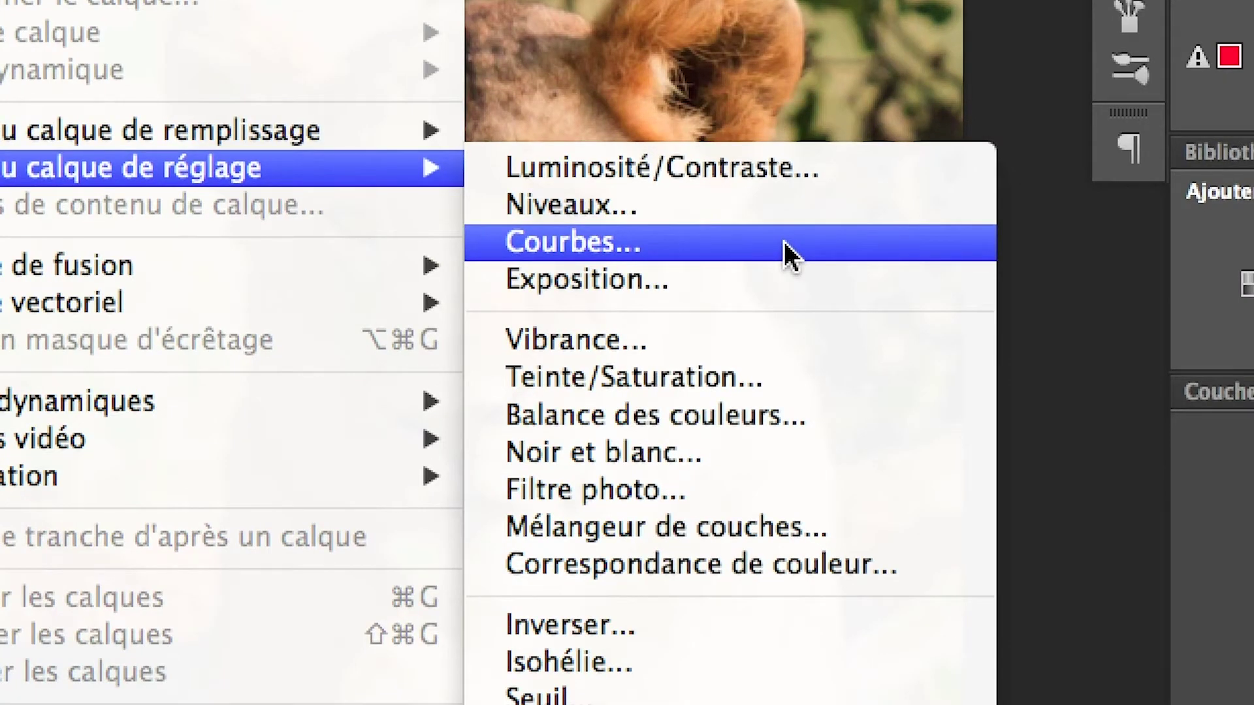
click(786, 251)
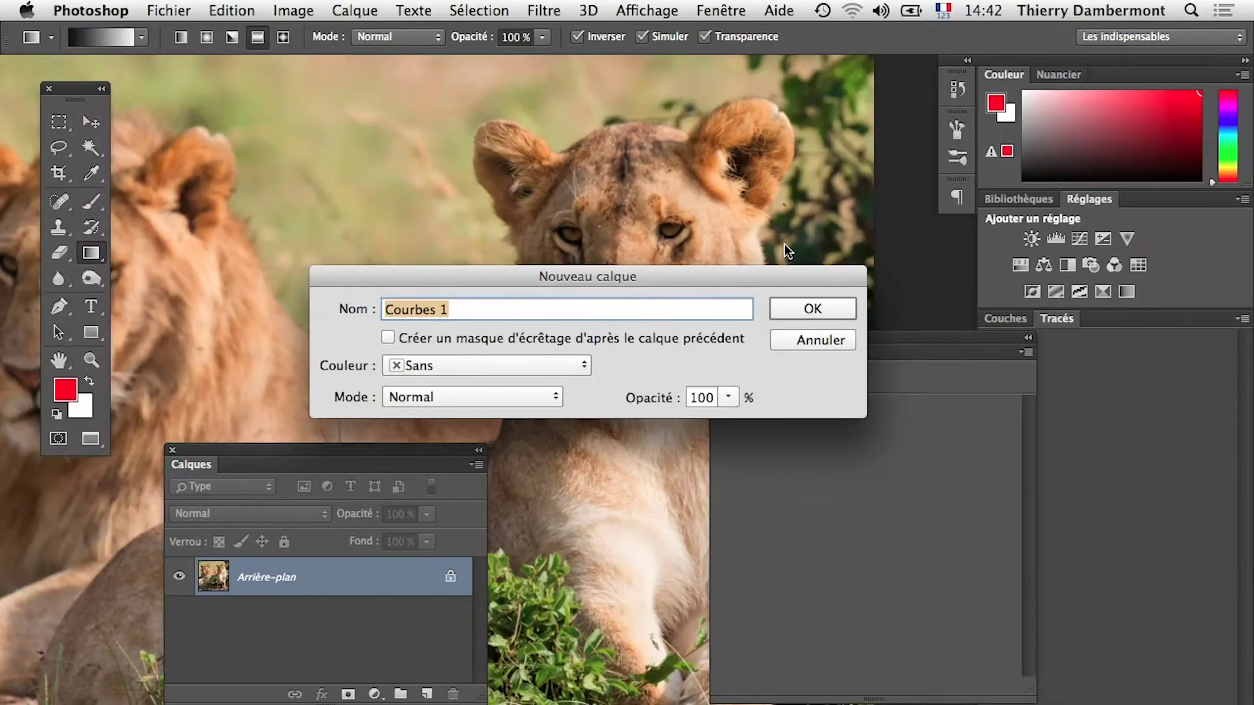
click(794, 310)
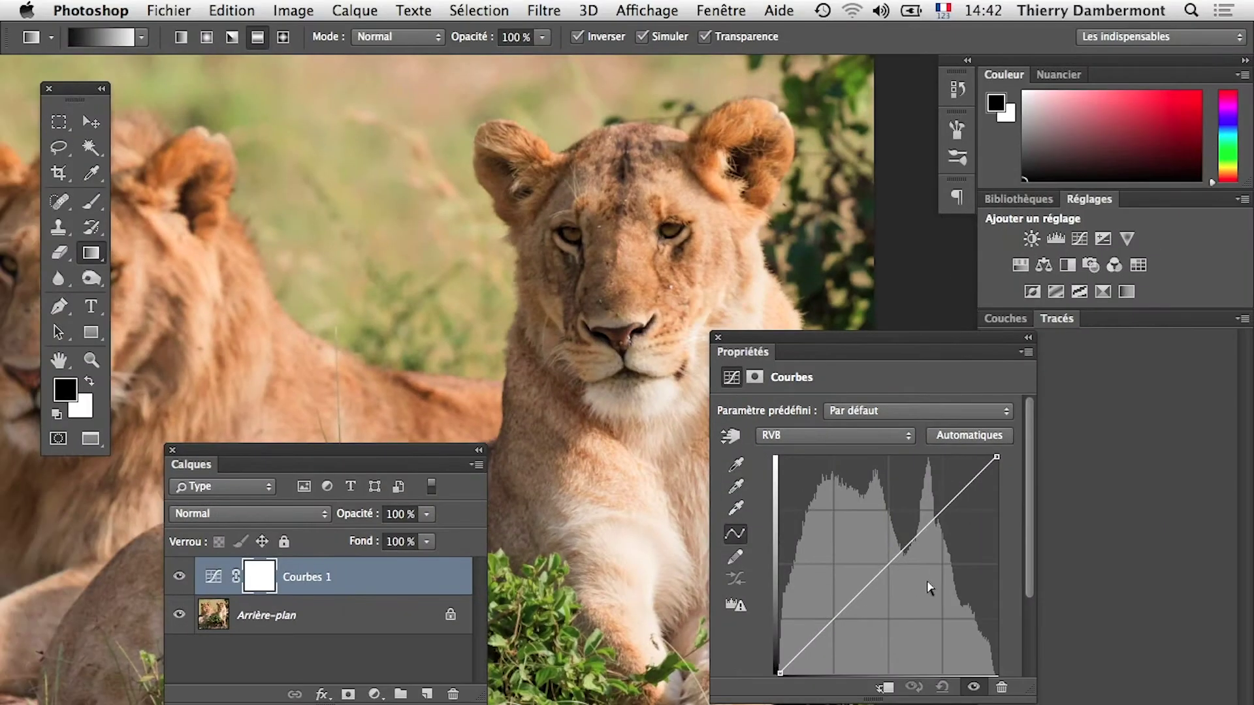
Step: Move the Propriétés panel up and left and enlarge it
drag(821, 338, 929, 337)
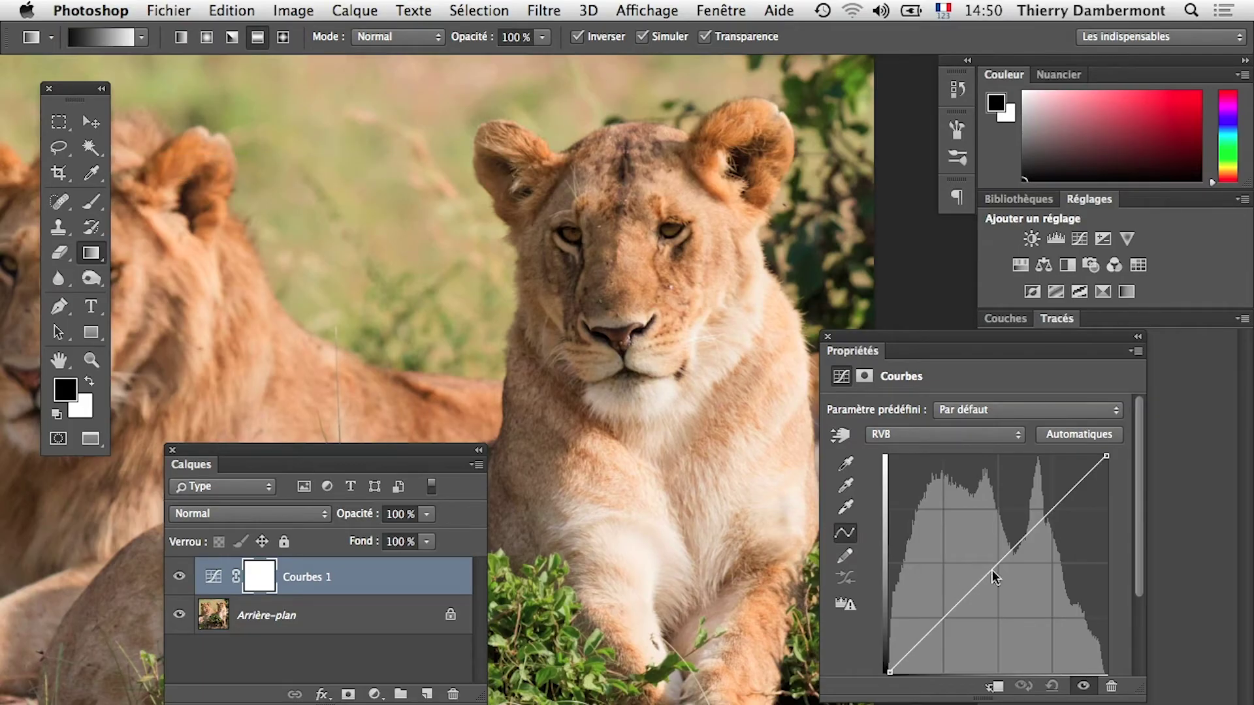
drag(876, 334, 825, 253)
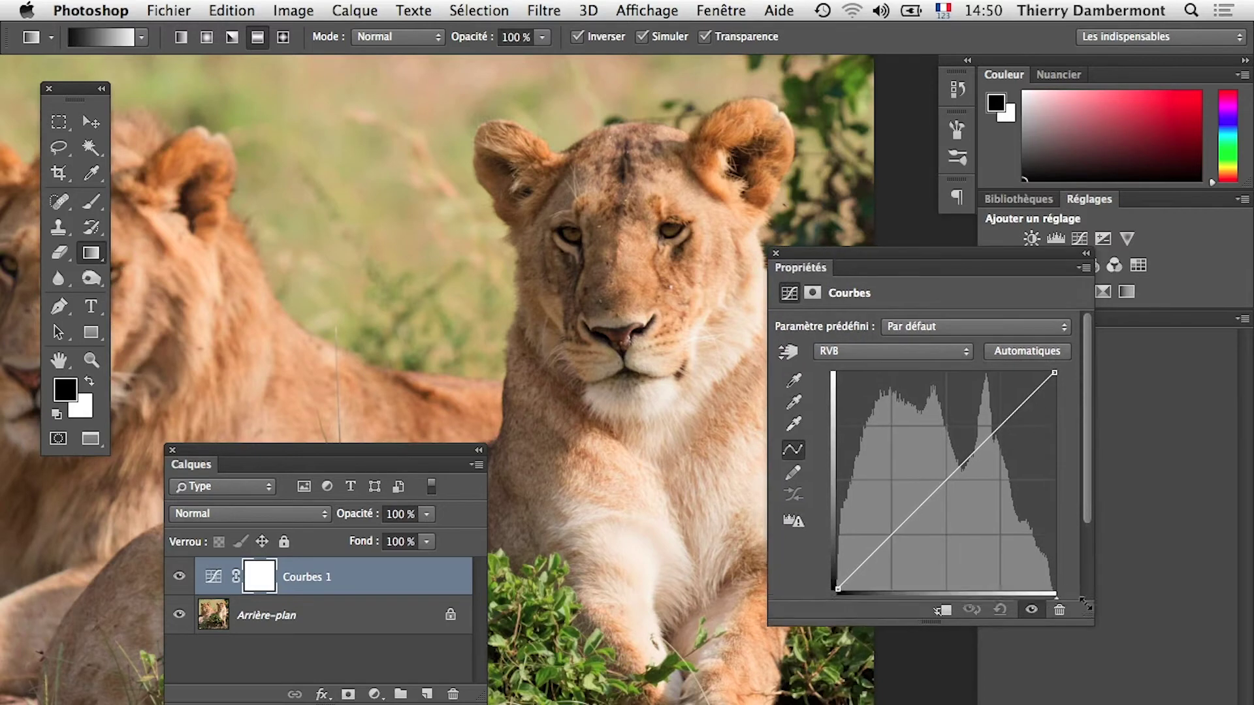
drag(1084, 604, 1103, 699)
Step: Add two points to the RVB curve, lifting input 170 to output 185
mouse_move(954, 500)
mouse_down()
mouse_move(927, 452)
mouse_move(962, 517)
mouse_move(965, 465)
mouse_up()
drag(902, 533, 911, 556)
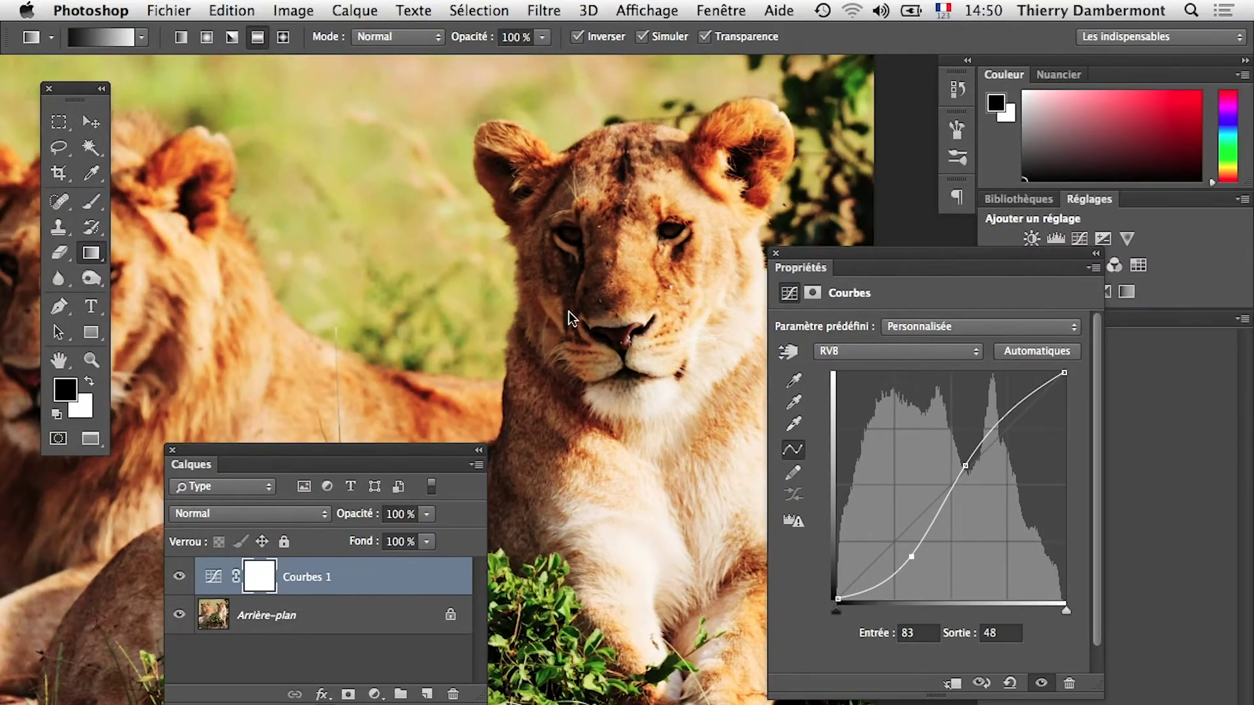
drag(911, 556, 896, 526)
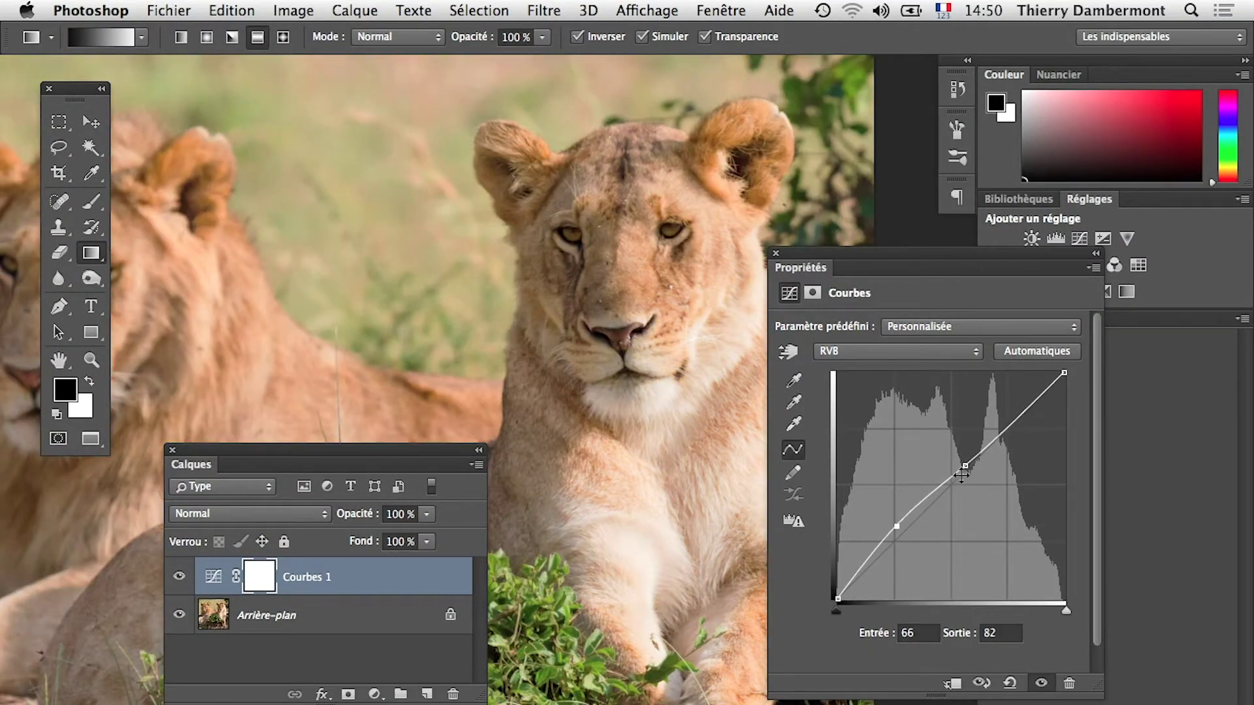
mouse_move(964, 466)
mouse_down()
mouse_move(991, 471)
mouse_move(988, 434)
mouse_up()
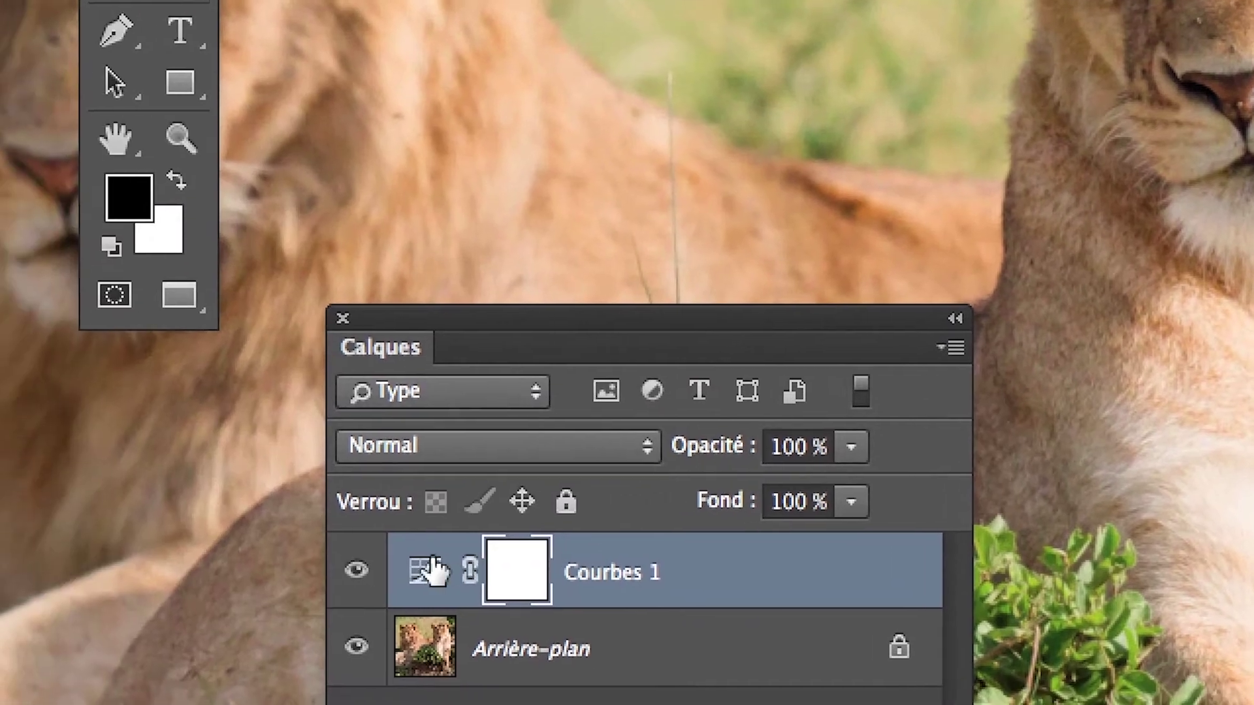
Step: Delete the Courbes 1 layer by dragging it onto the trash icon
drag(258, 601, 700, 704)
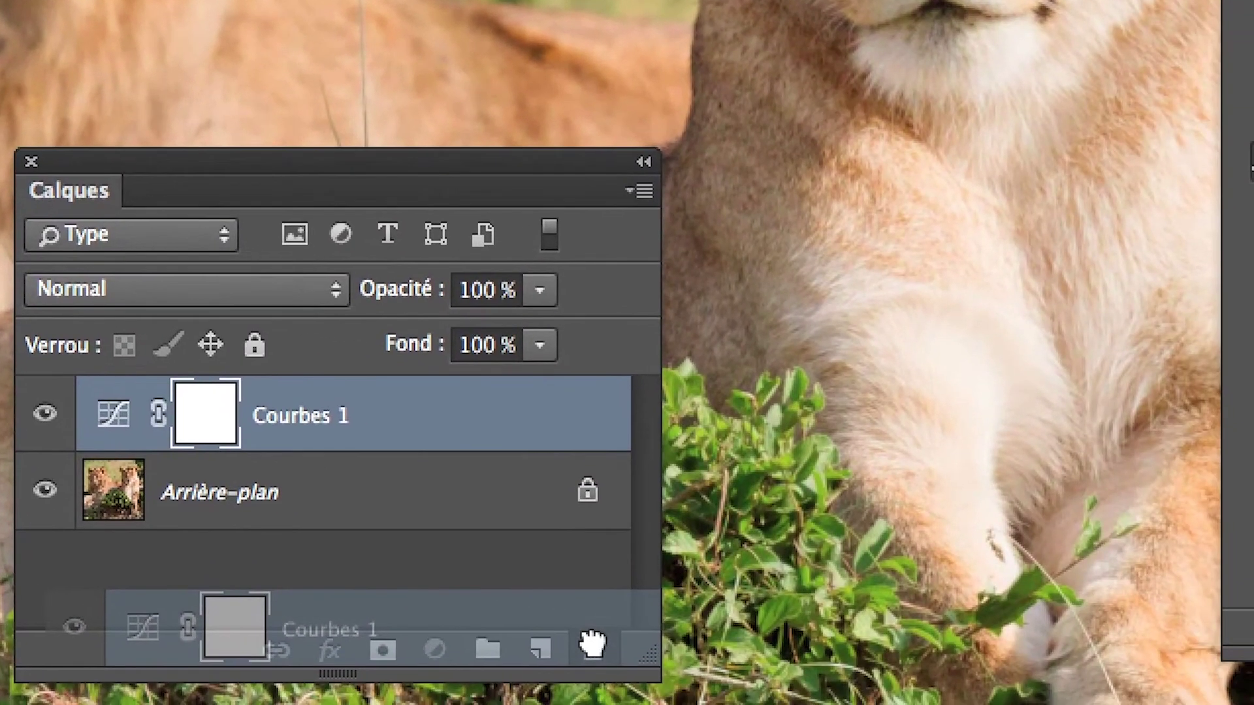
drag(583, 636, 612, 660)
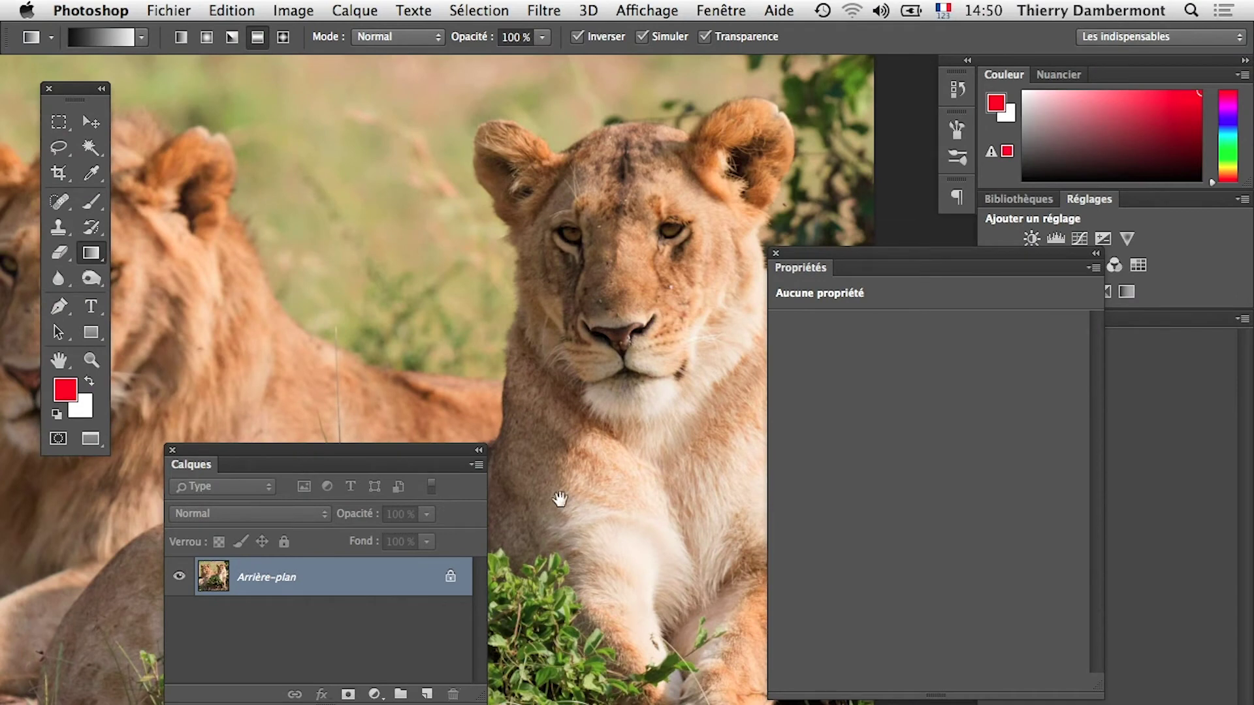
scroll(546, 476, right, 3)
scroll(551, 460, right, 1)
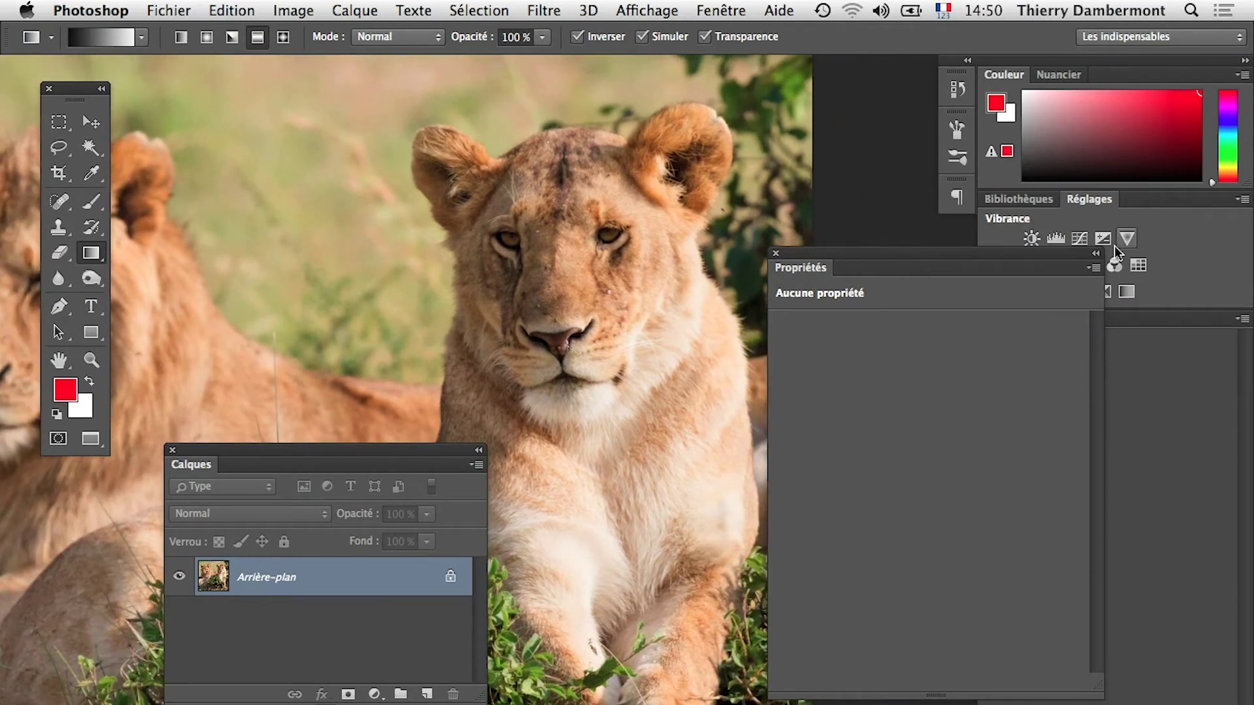
Step: Collapse the right dock, move Propriétés down-right and Calques to the upper right
click(1245, 60)
drag(883, 264, 965, 302)
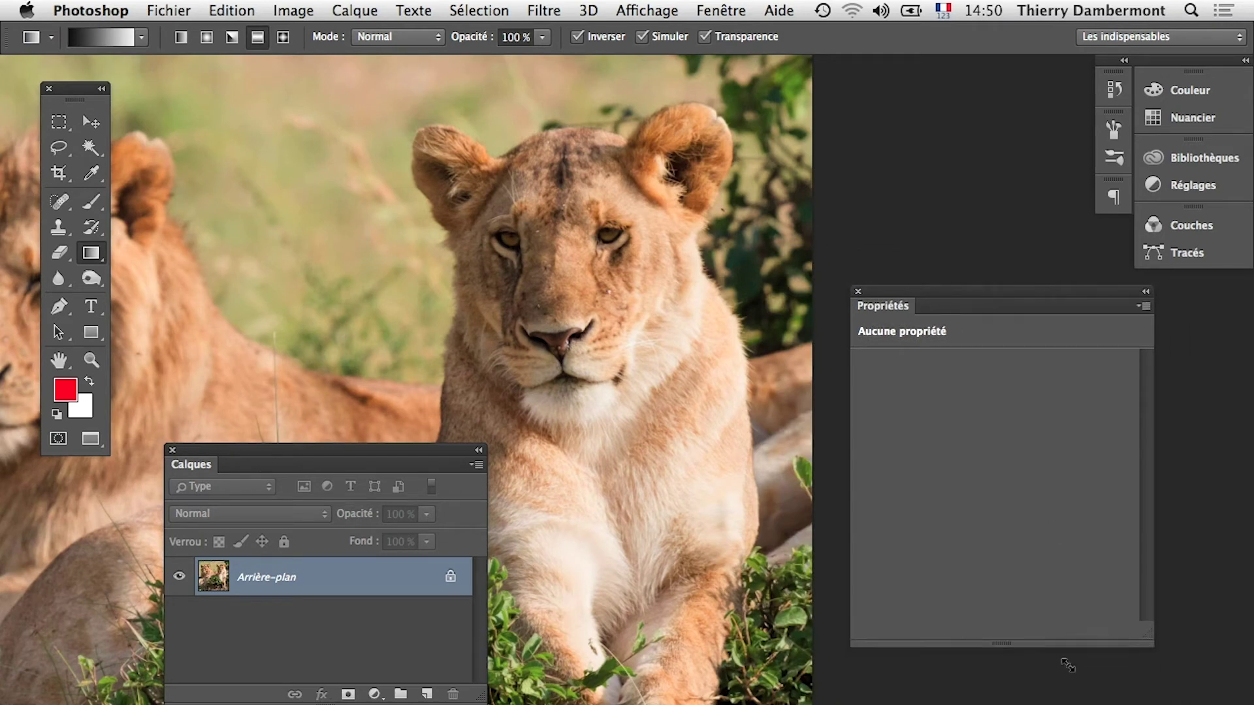
mouse_move(971, 296)
mouse_down()
mouse_move(1021, 357)
mouse_move(1028, 340)
mouse_up()
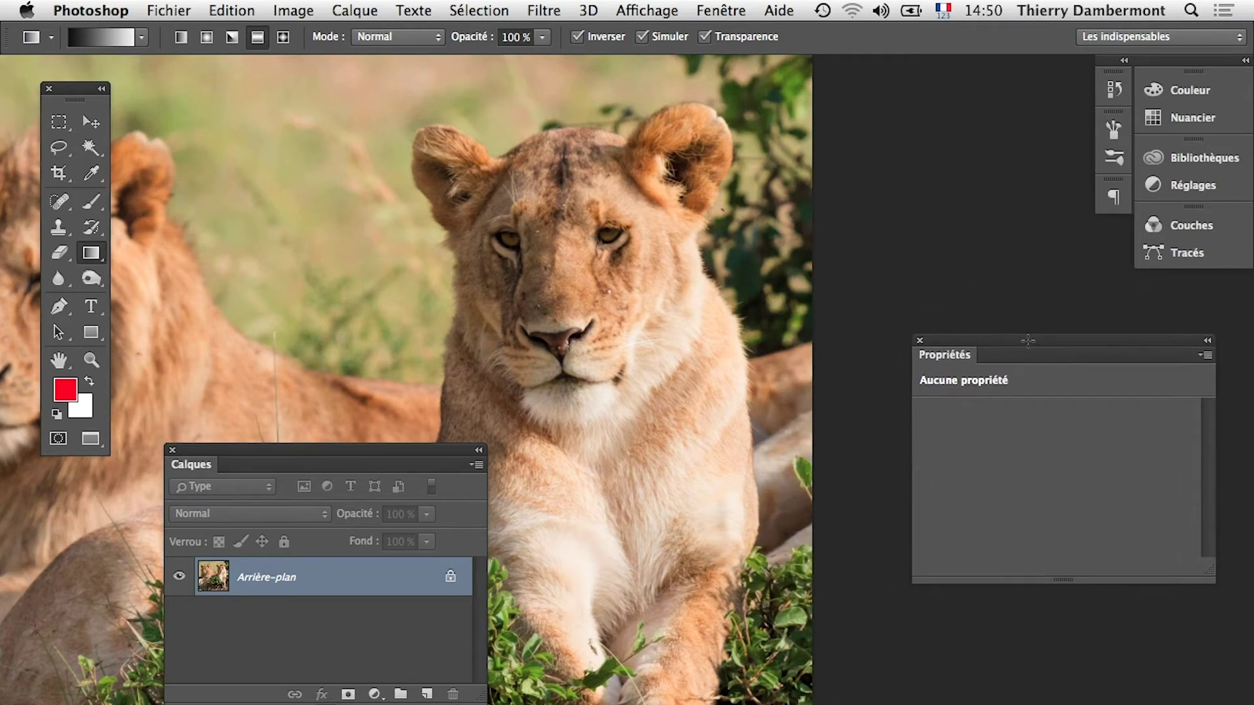
mouse_move(362, 452)
mouse_down()
mouse_move(1024, 124)
mouse_move(1008, 103)
mouse_move(969, 135)
mouse_move(969, 175)
mouse_move(954, 173)
mouse_up()
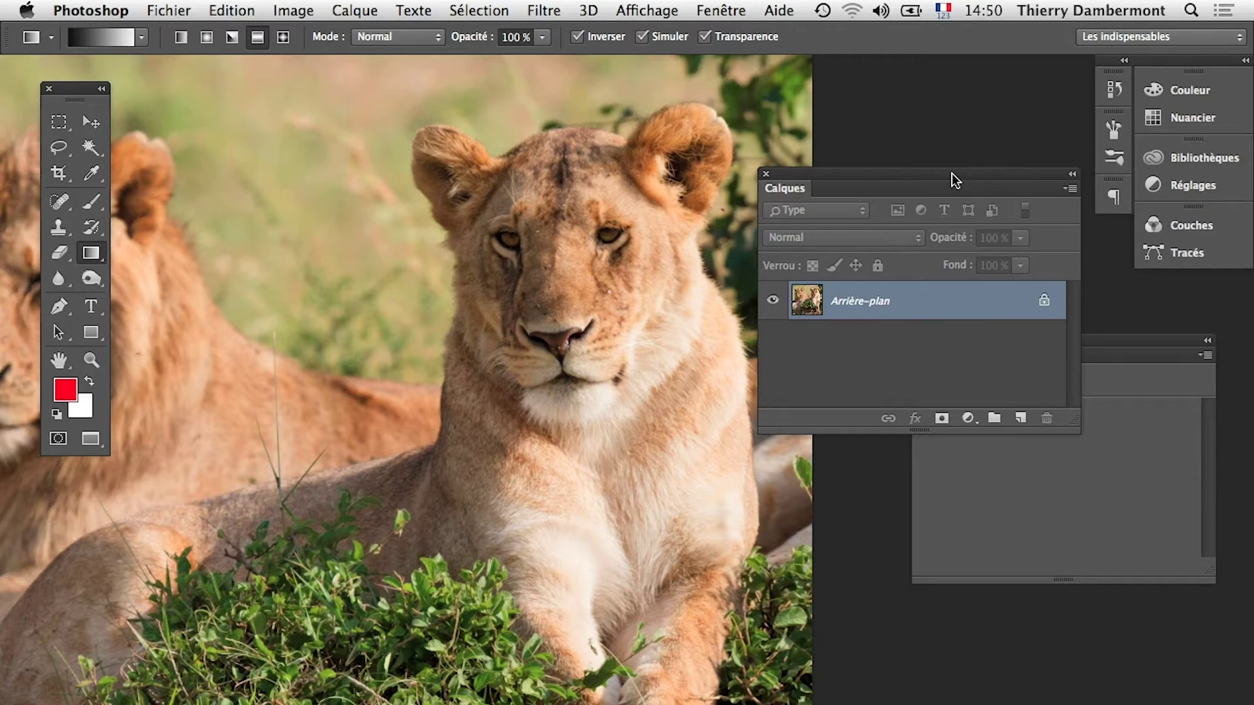
Step: Show the Couches panel enlarged to list RVB, Rouge, Vert and Bleu, and reach Image > Mode
click(722, 11)
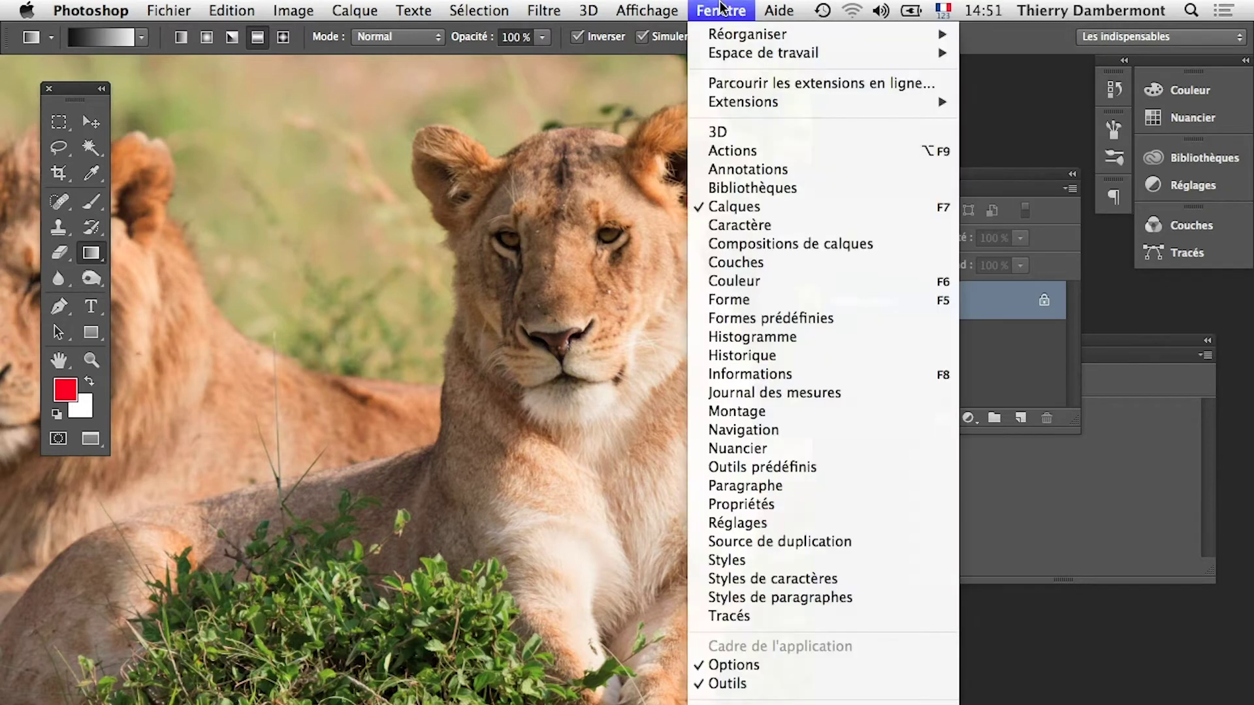
click(774, 262)
drag(954, 221, 971, 210)
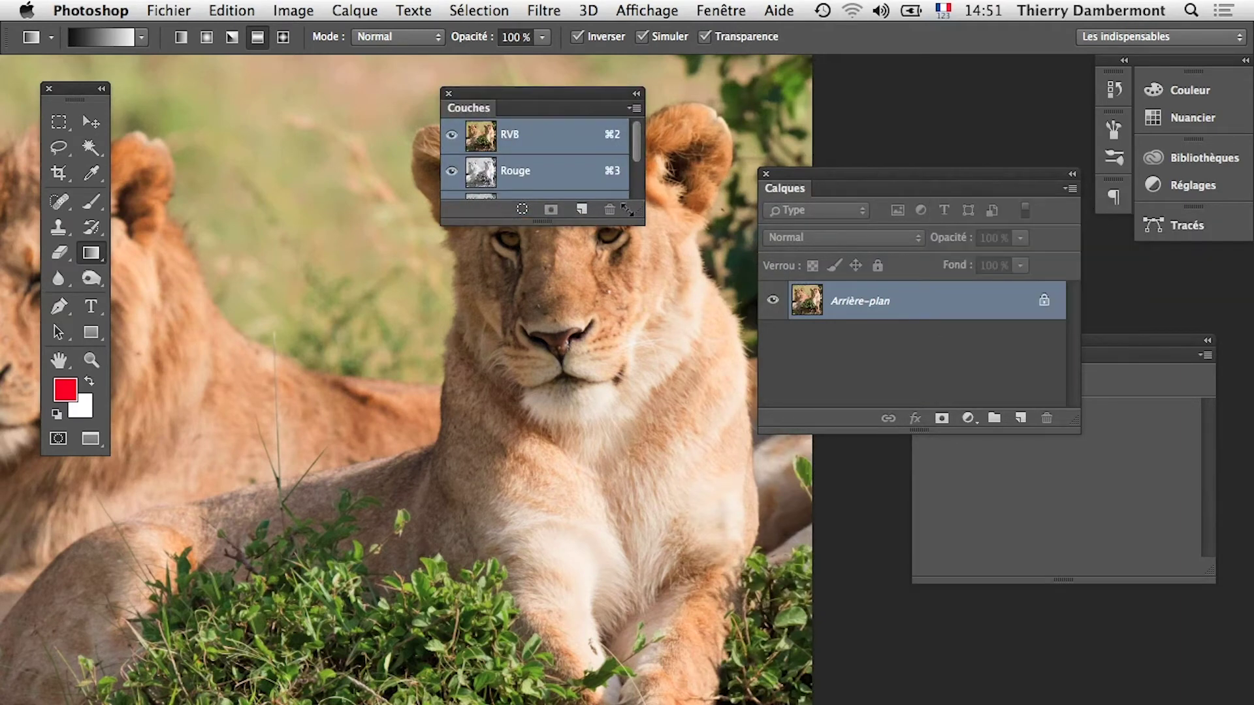
drag(626, 208, 627, 340)
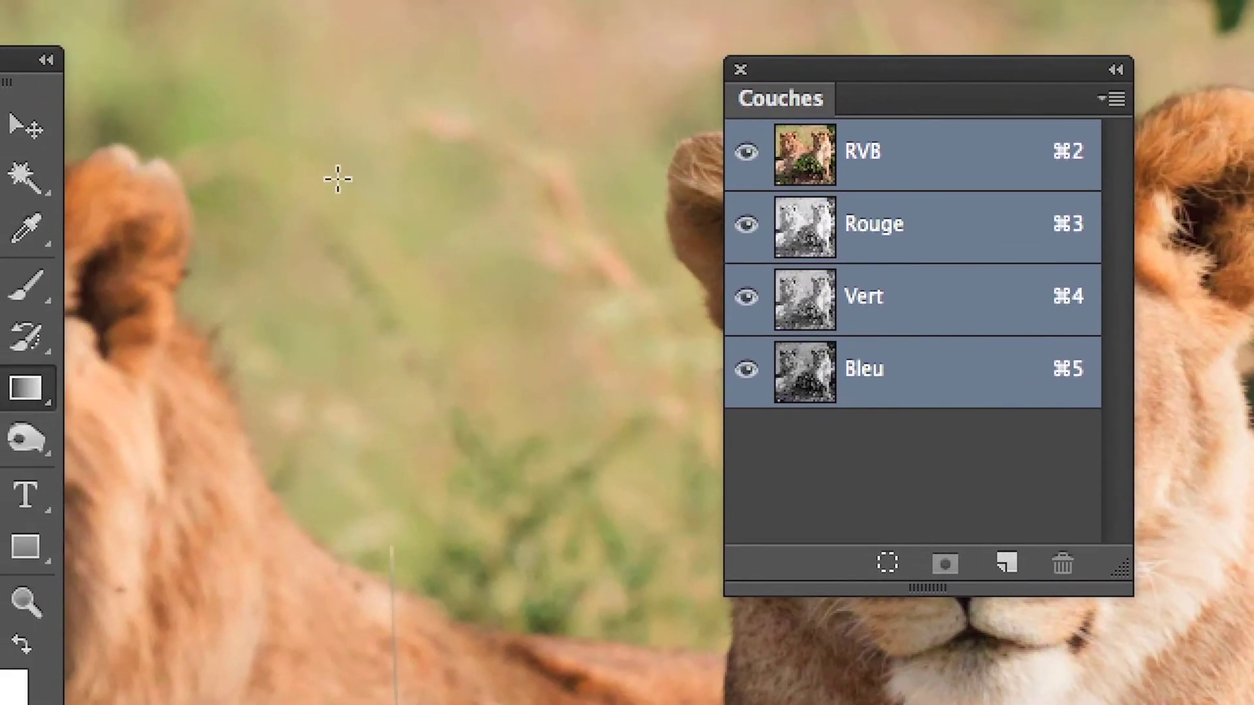
click(363, 21)
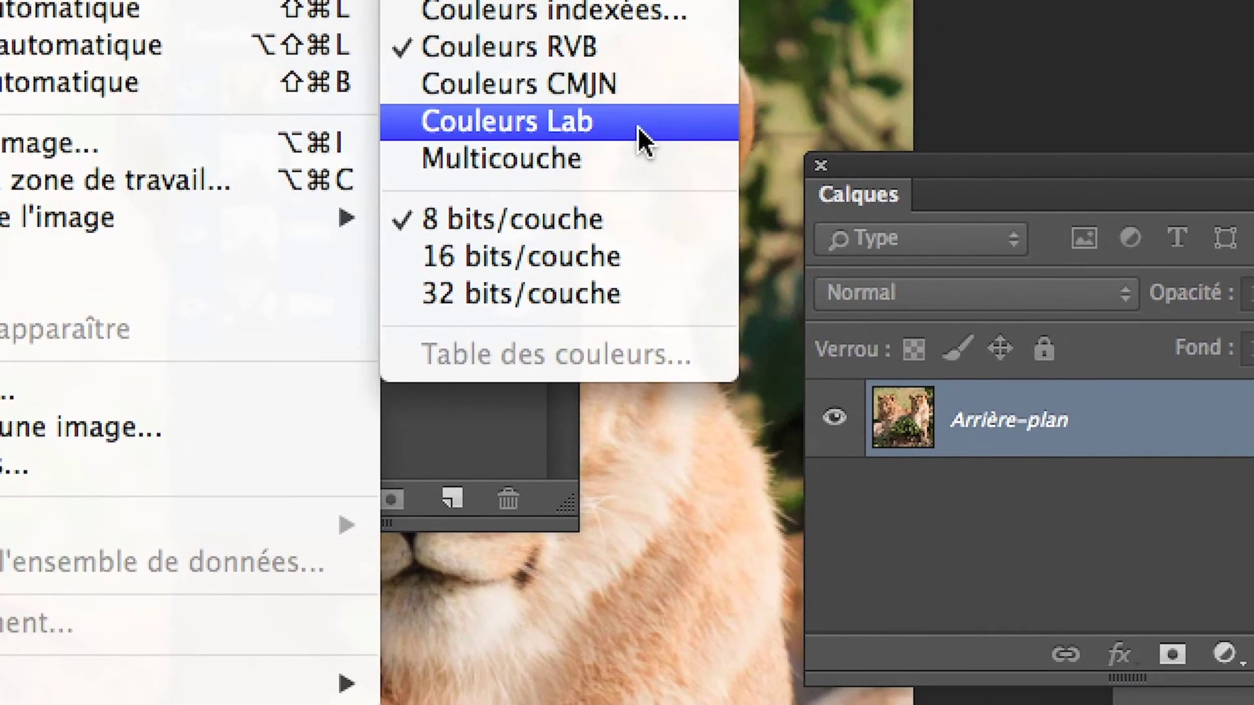
Step: Convert the image to Lab colour and place the Couches panel at the canvas's lower left
click(638, 126)
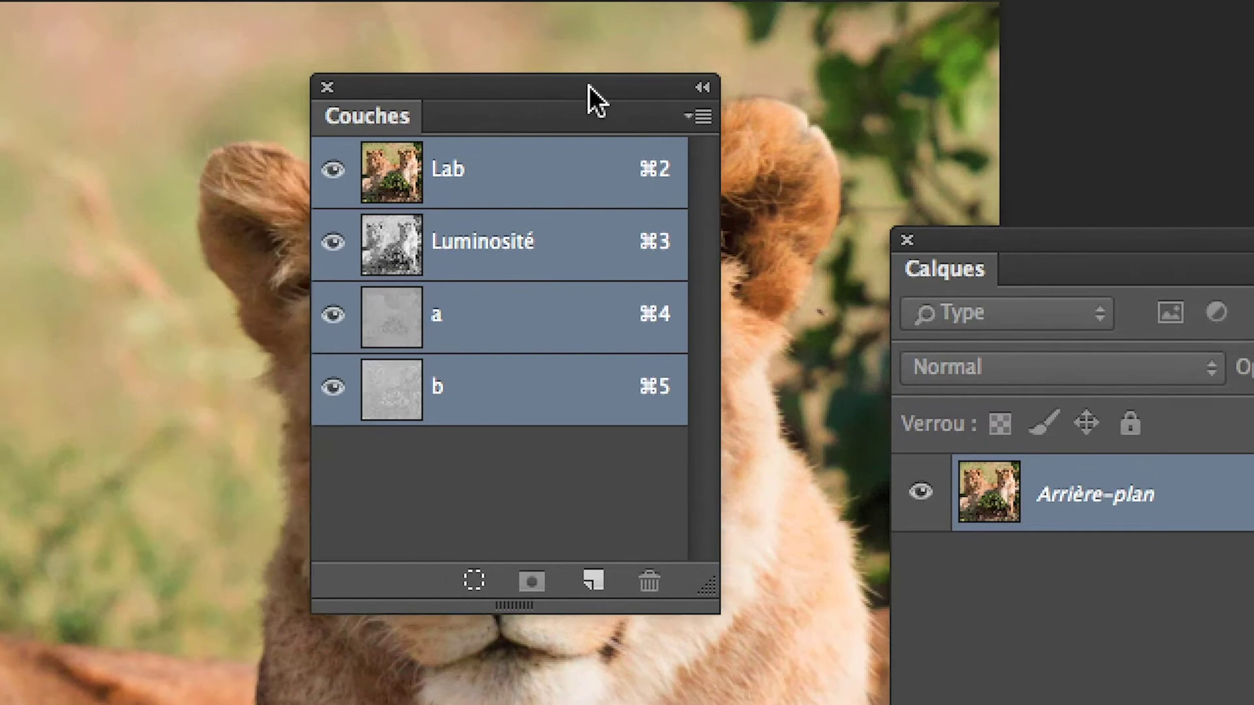
drag(589, 85, 774, 80)
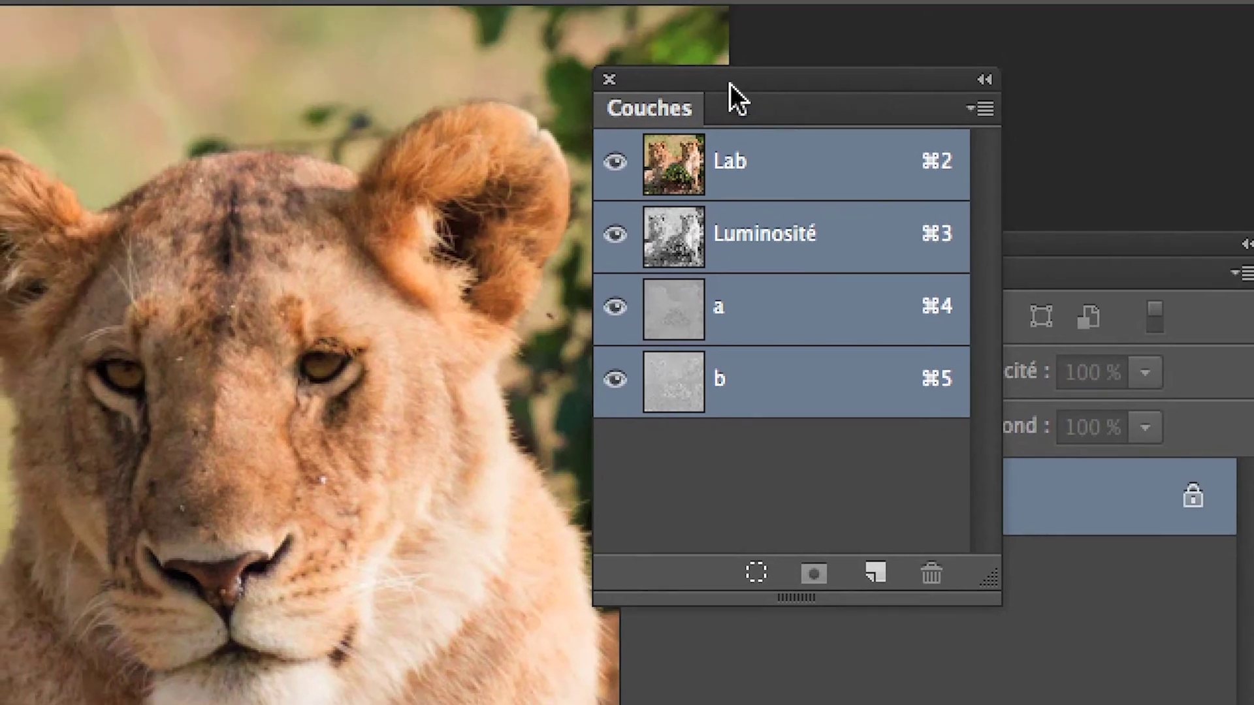
mouse_move(730, 84)
mouse_down()
mouse_move(582, 224)
mouse_move(401, 332)
mouse_up()
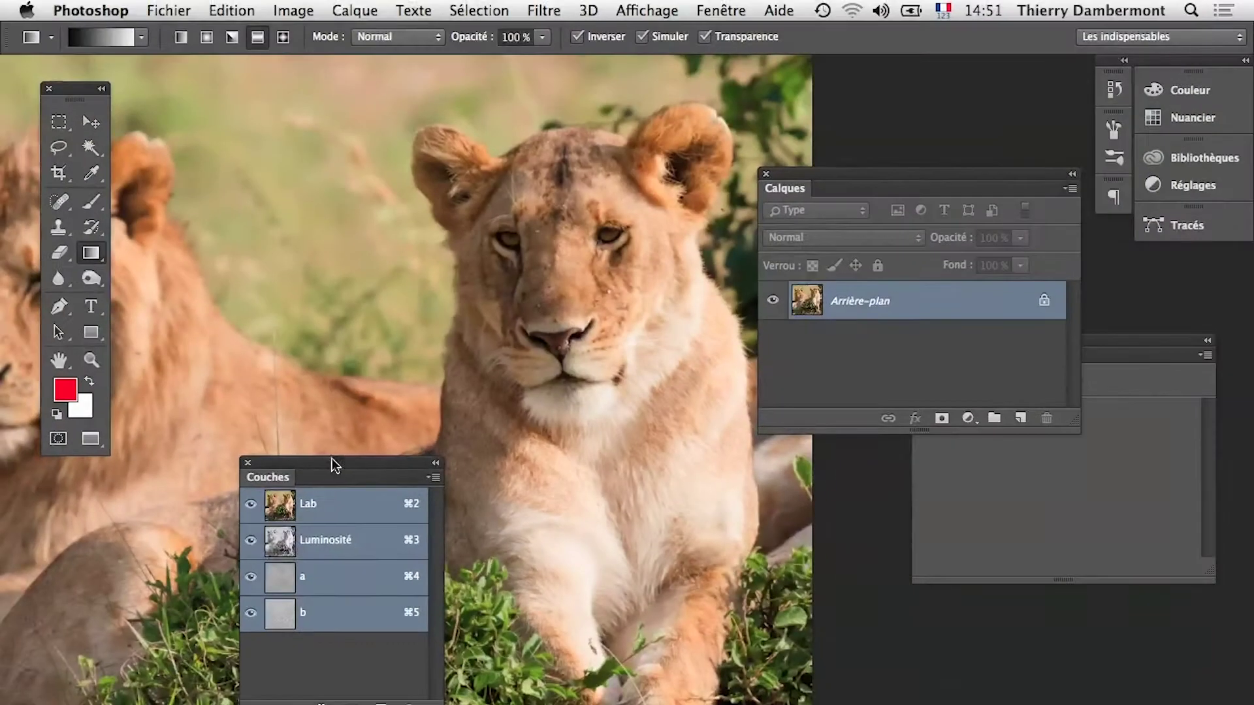
Step: Add a Curves adjustment layer named Courbes 1 above the Lab photo
click(353, 9)
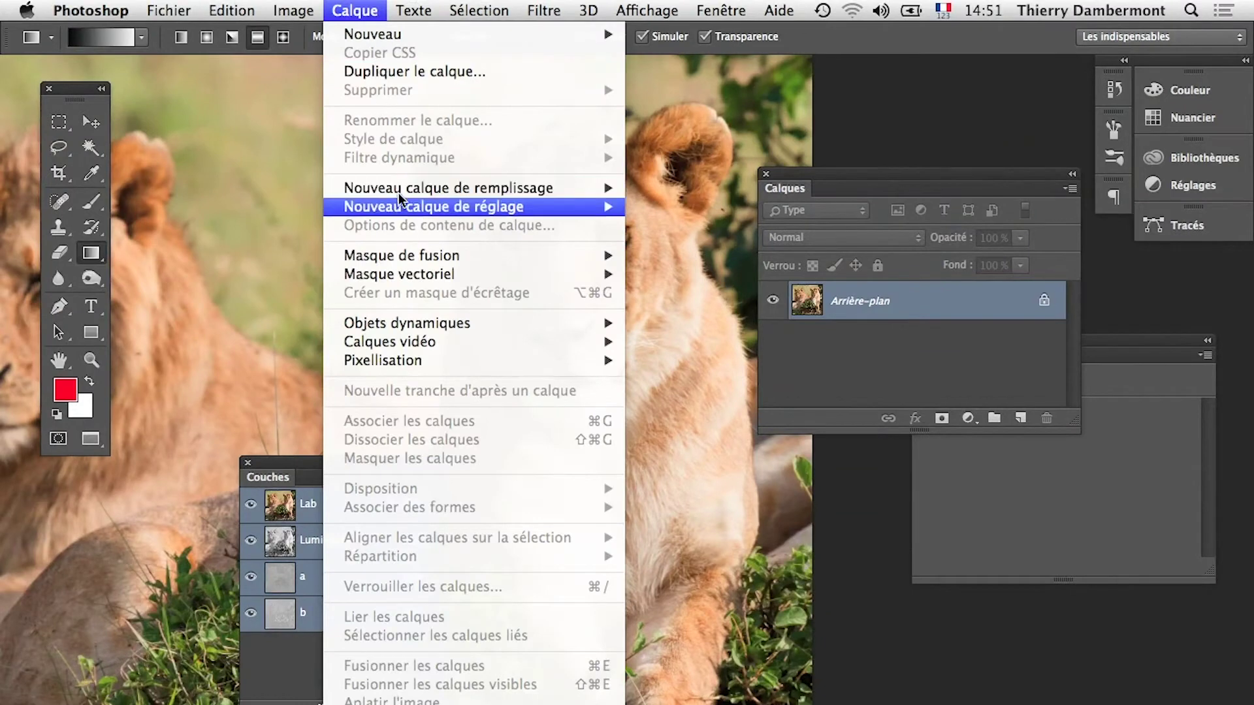
click(742, 247)
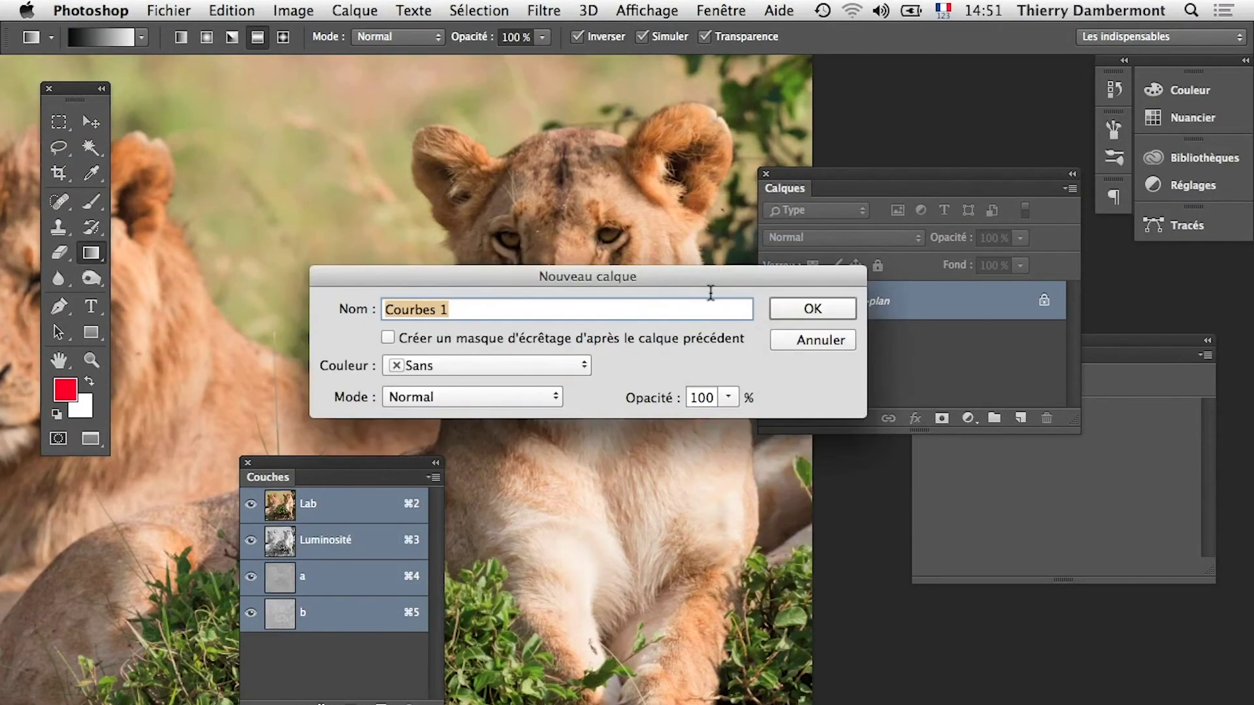
click(779, 310)
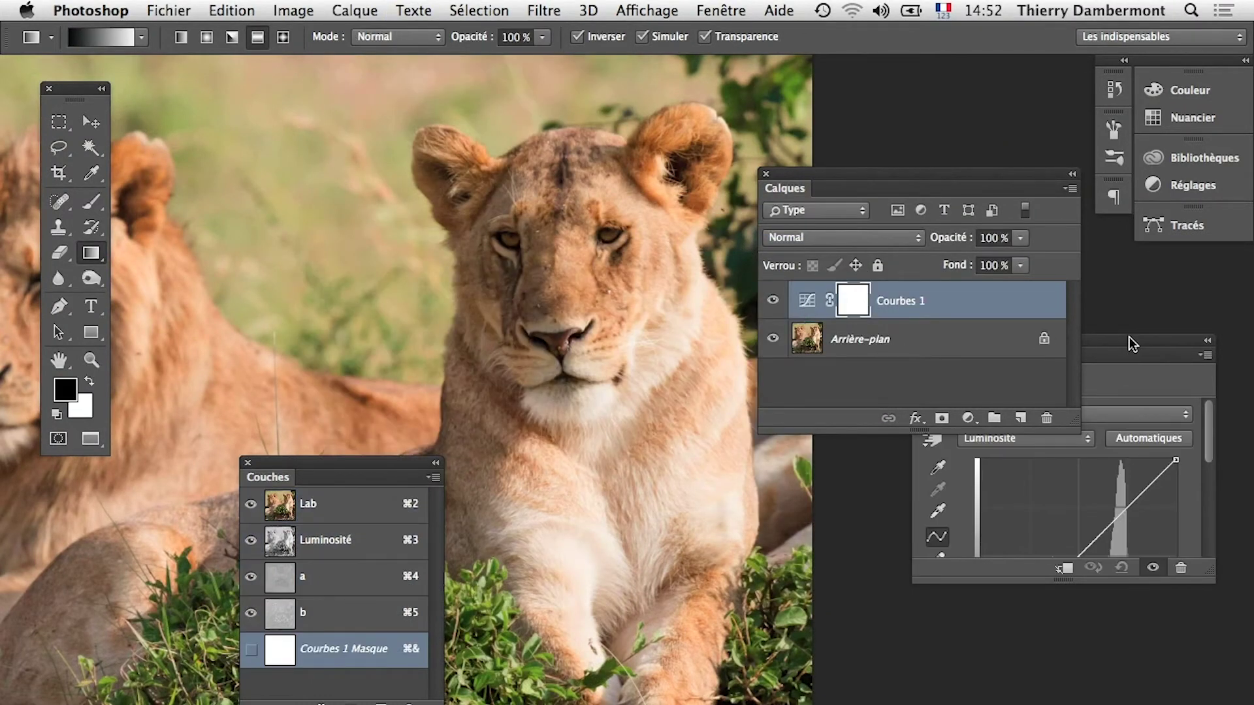
Step: Rearrange the panels, enlarge the curves panel to show the histogram, and keep Luminosité selected
drag(1132, 342, 639, 372)
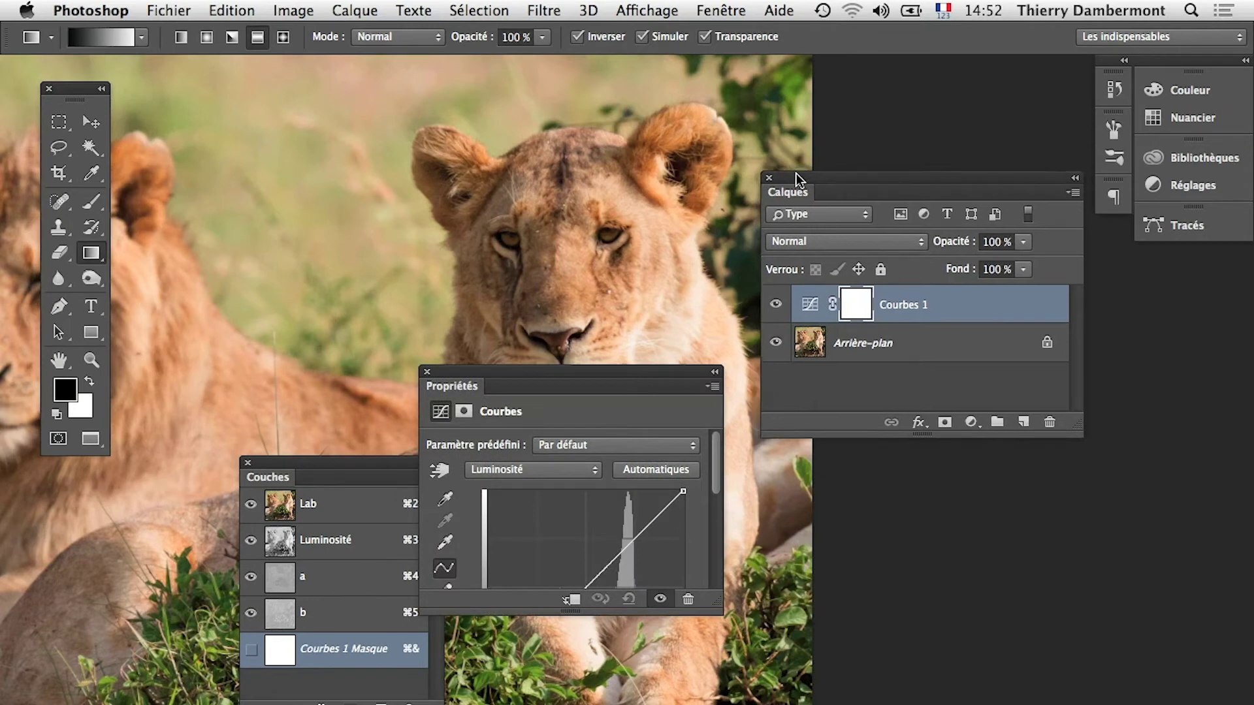
drag(798, 170, 857, 646)
drag(514, 371, 878, 118)
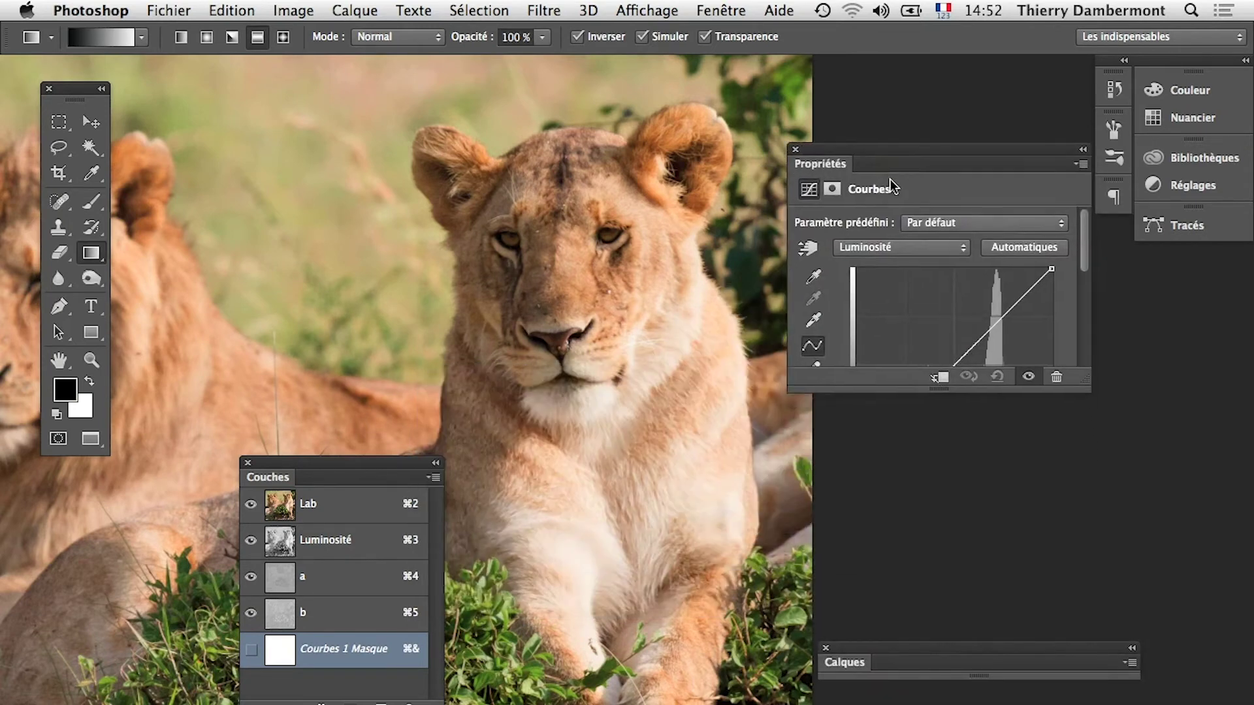
drag(403, 465, 225, 527)
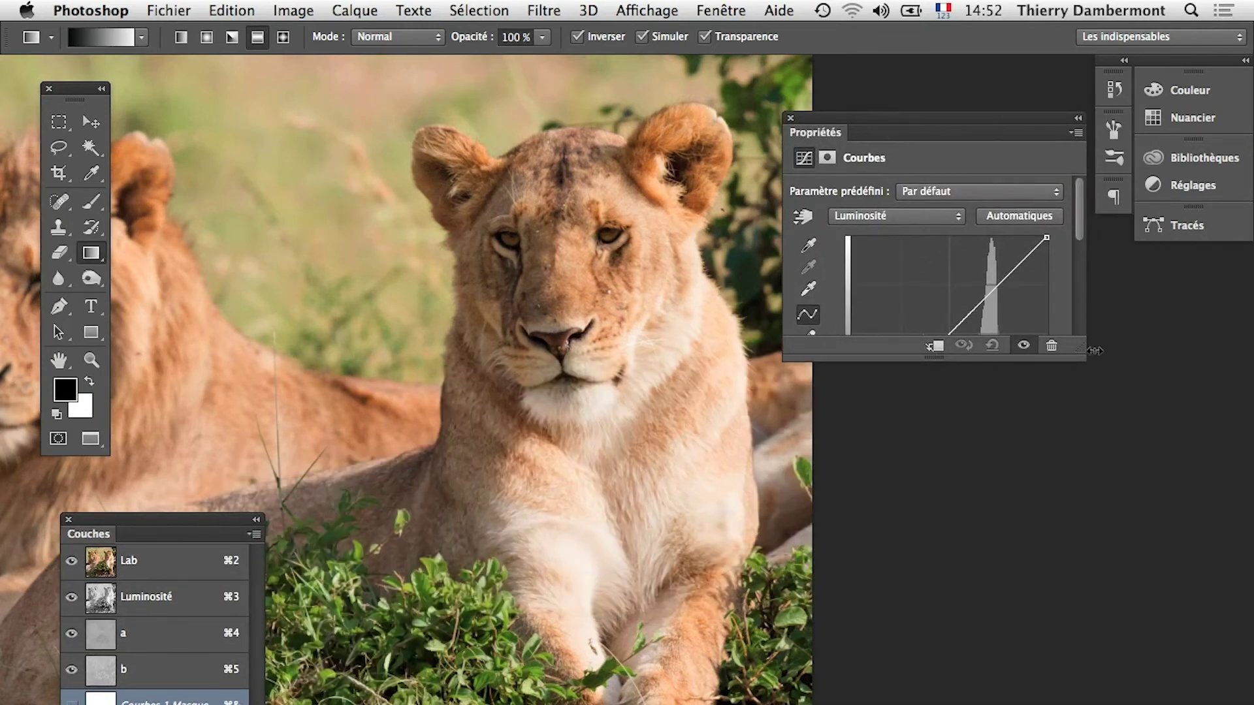
drag(1078, 347, 1092, 565)
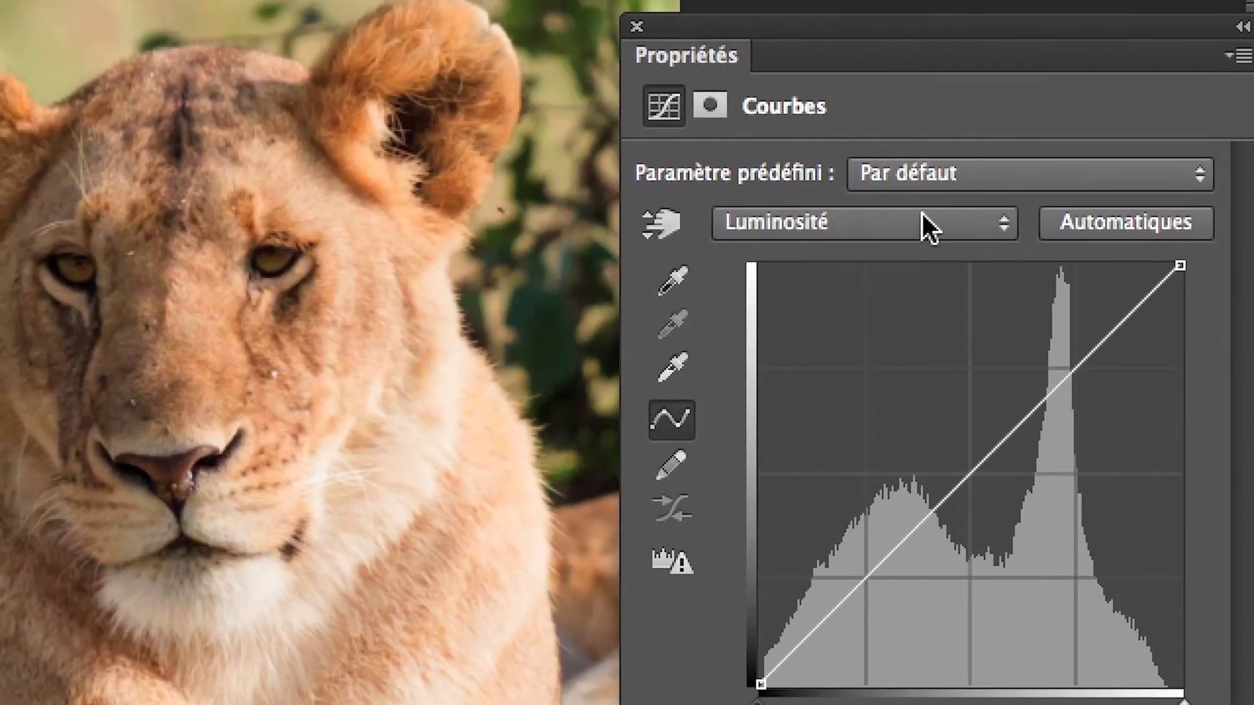
click(908, 210)
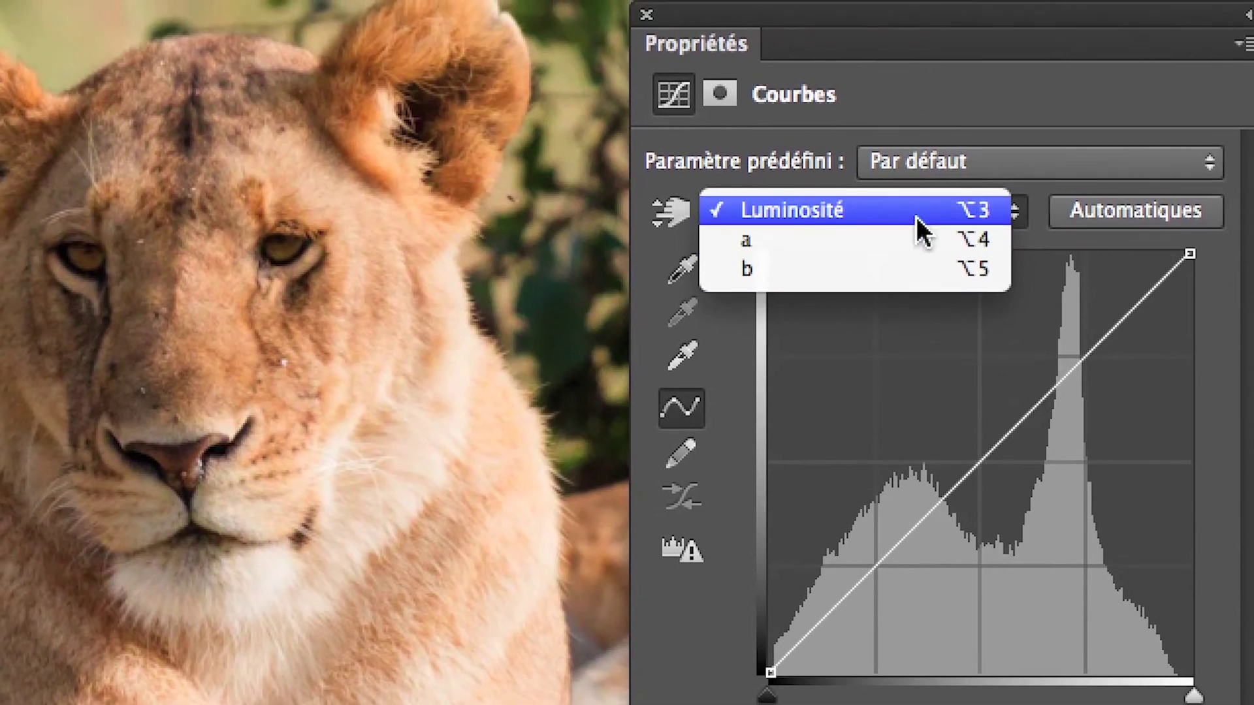
click(899, 177)
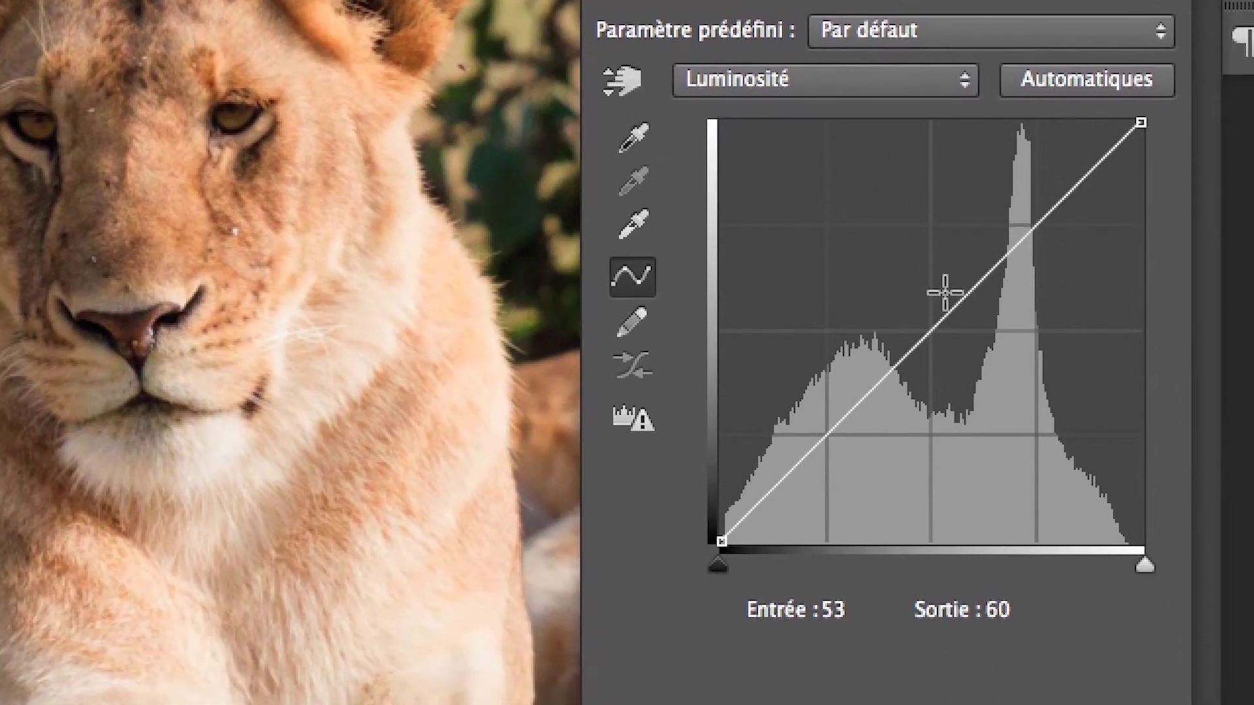
Step: Shape the Luminosité curve into an S, darkening shadows (input 55 to output 47) and lifting highlights
click(942, 302)
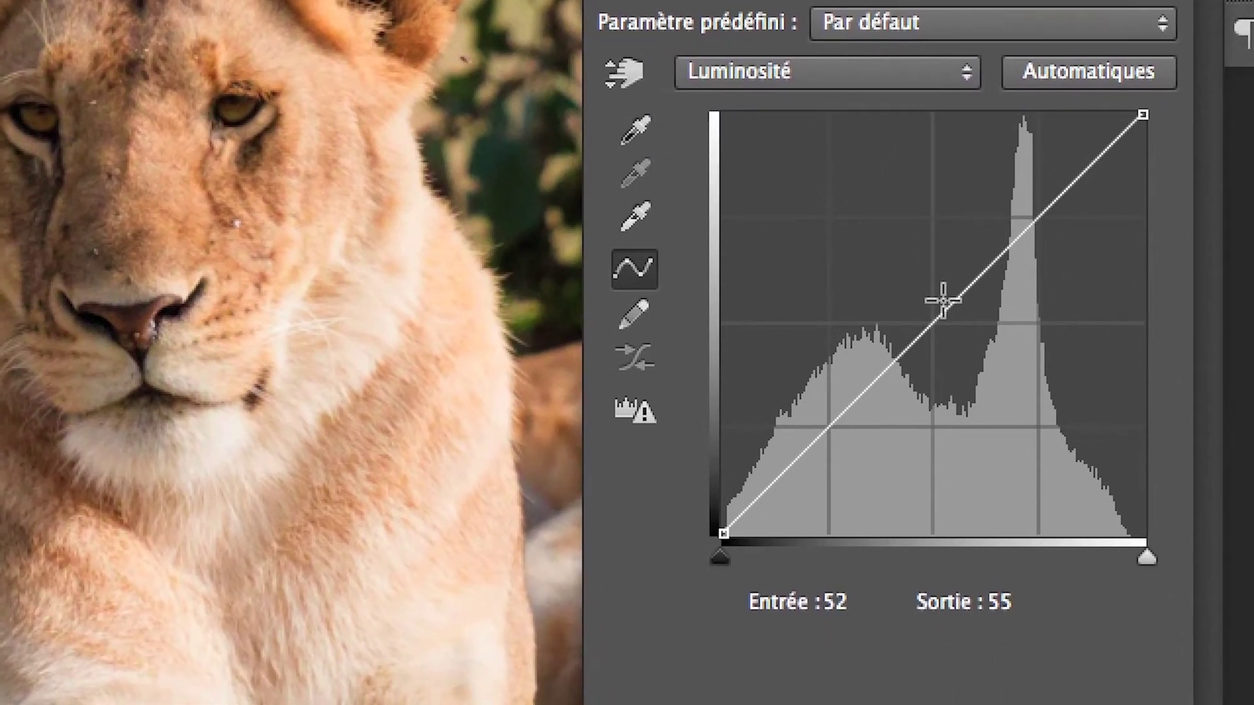
drag(943, 302, 923, 283)
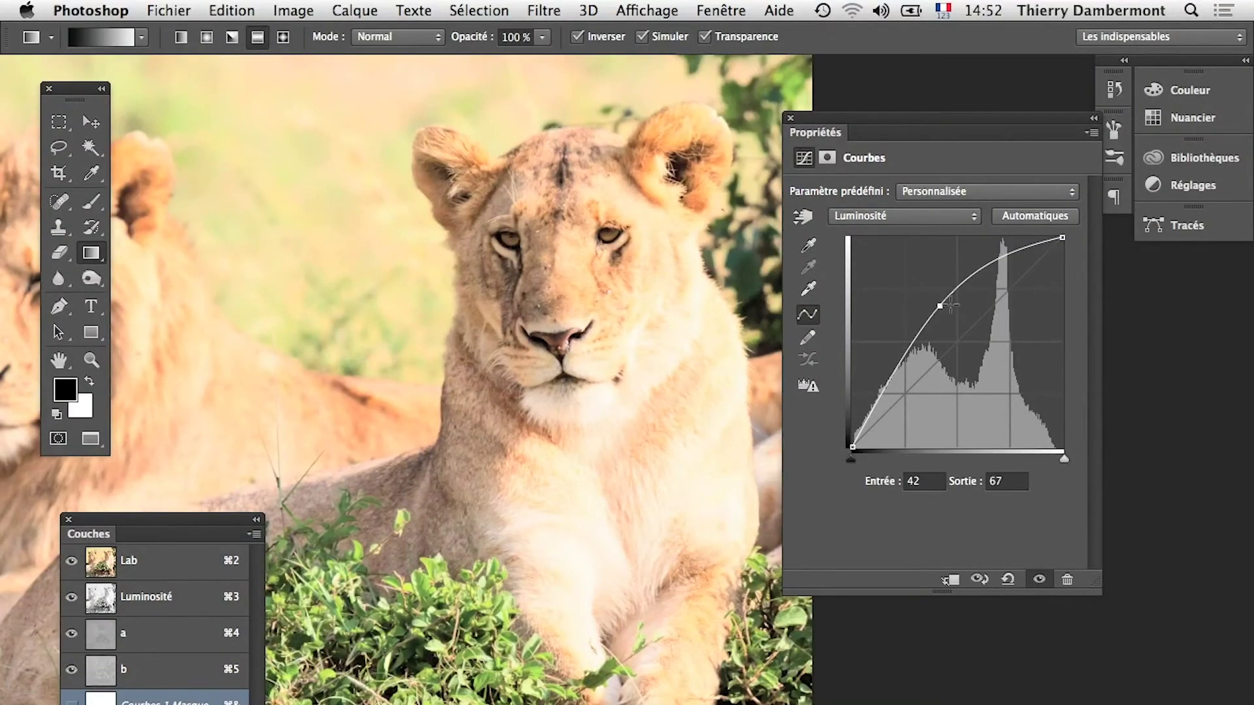
drag(941, 306, 963, 306)
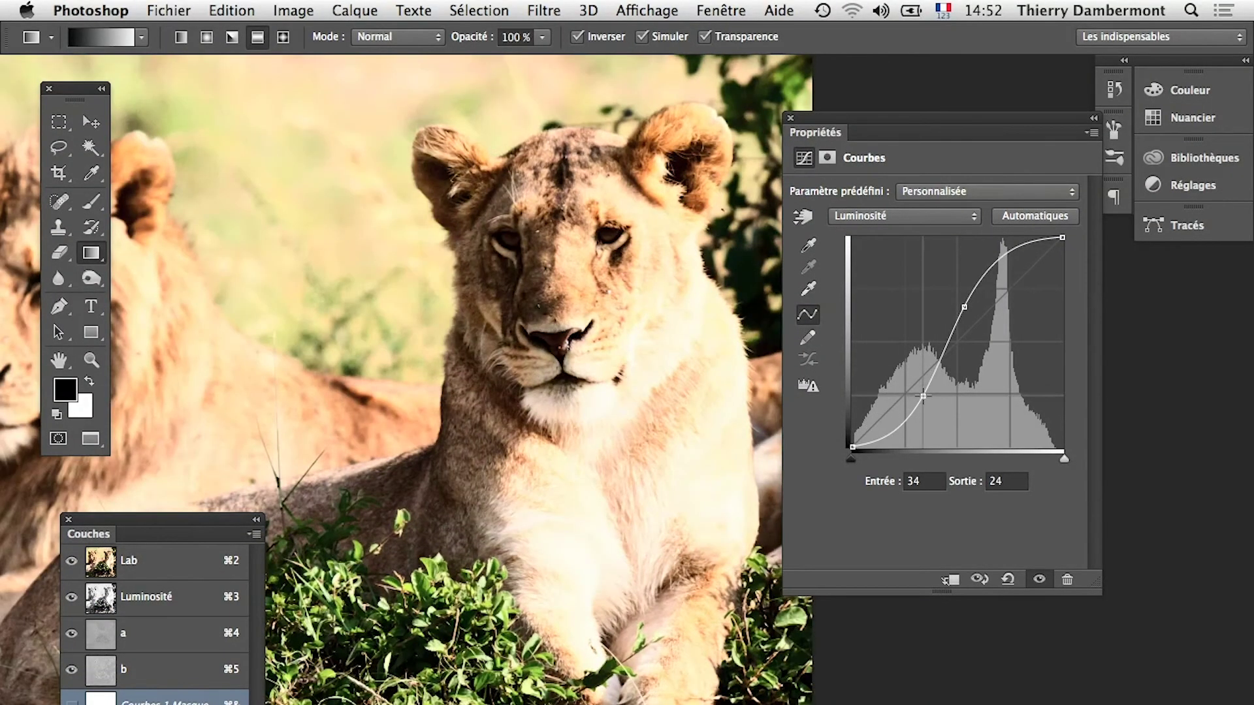
drag(923, 395, 913, 392)
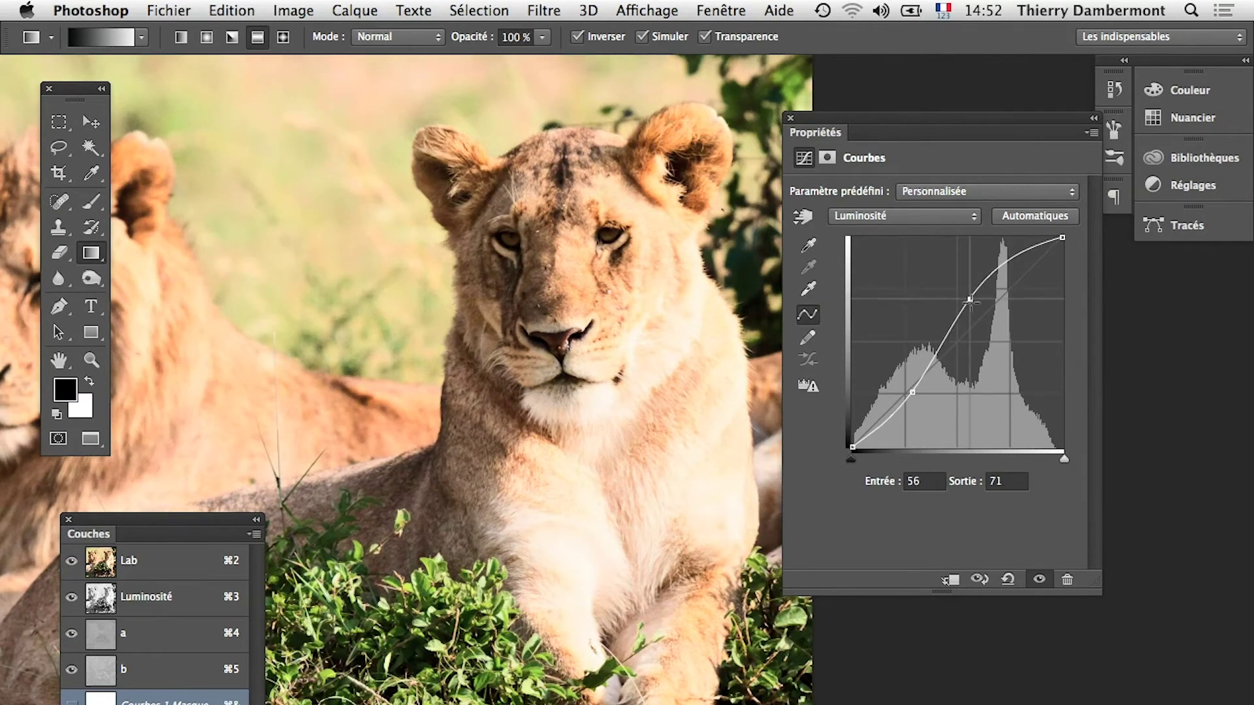
drag(916, 397, 919, 400)
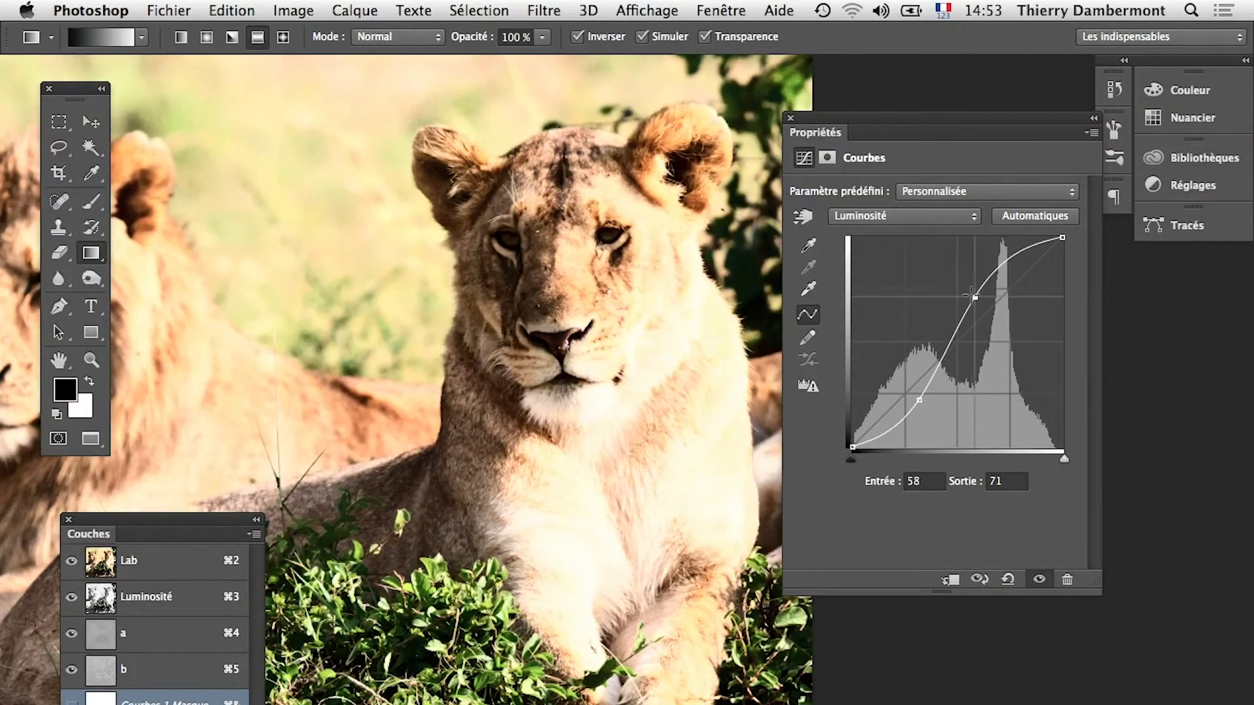
drag(971, 292, 978, 302)
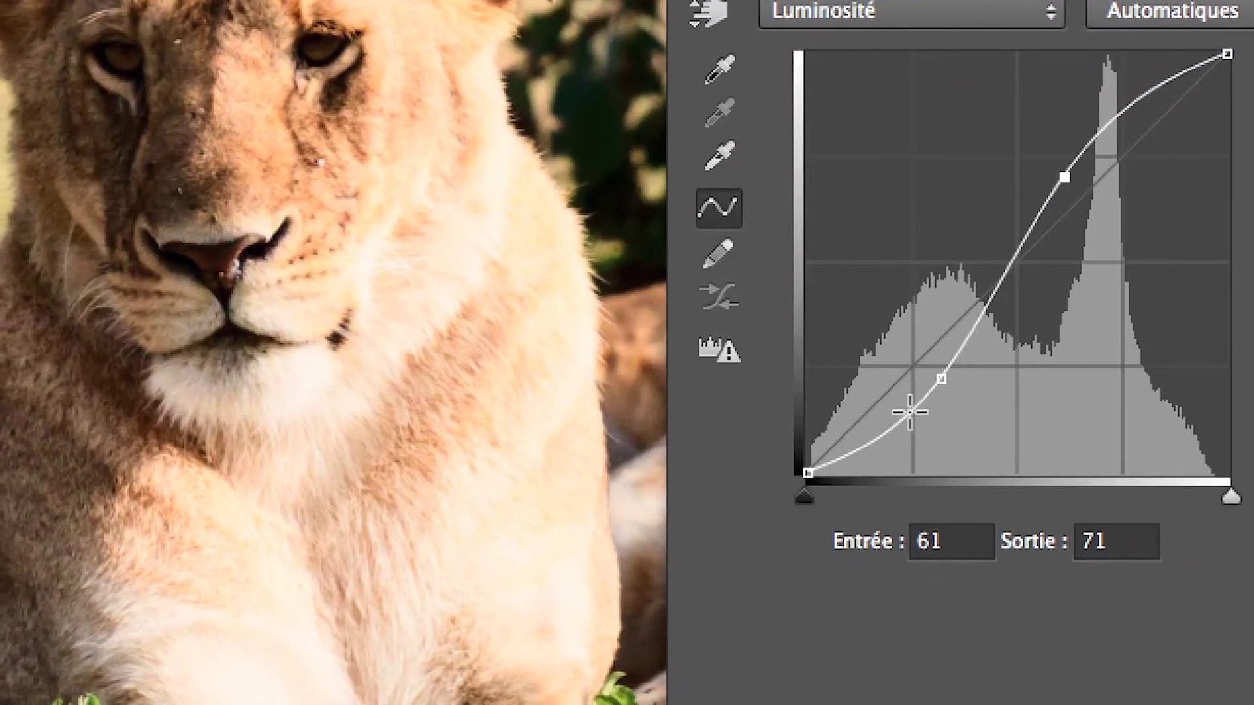
mouse_move(877, 425)
mouse_down()
mouse_move(910, 414)
mouse_move(923, 392)
mouse_up()
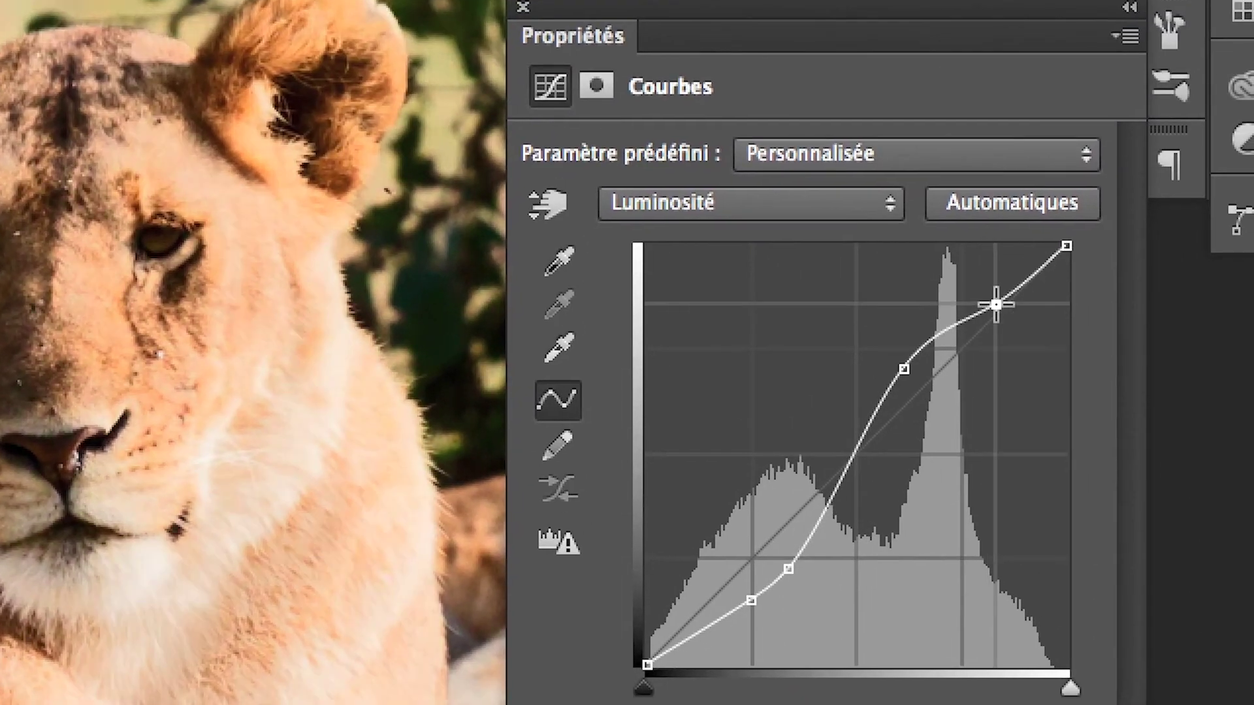
drag(991, 297, 999, 310)
drag(907, 375, 932, 395)
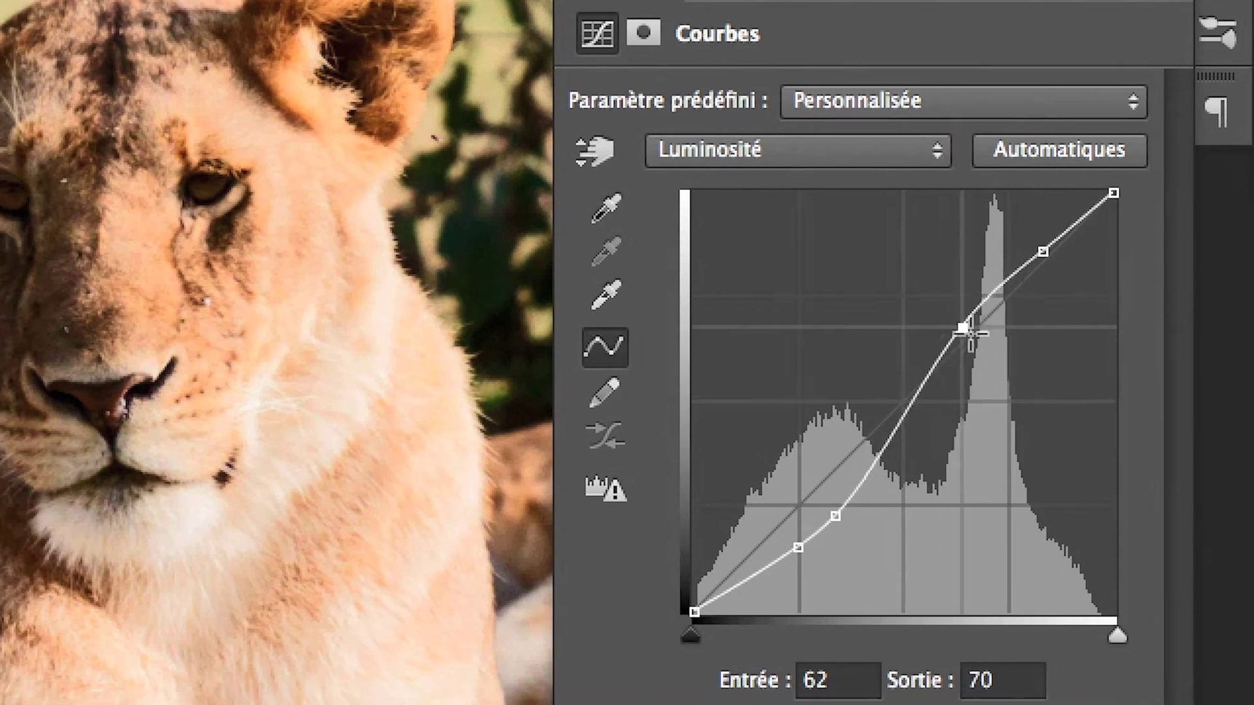
drag(970, 333, 972, 335)
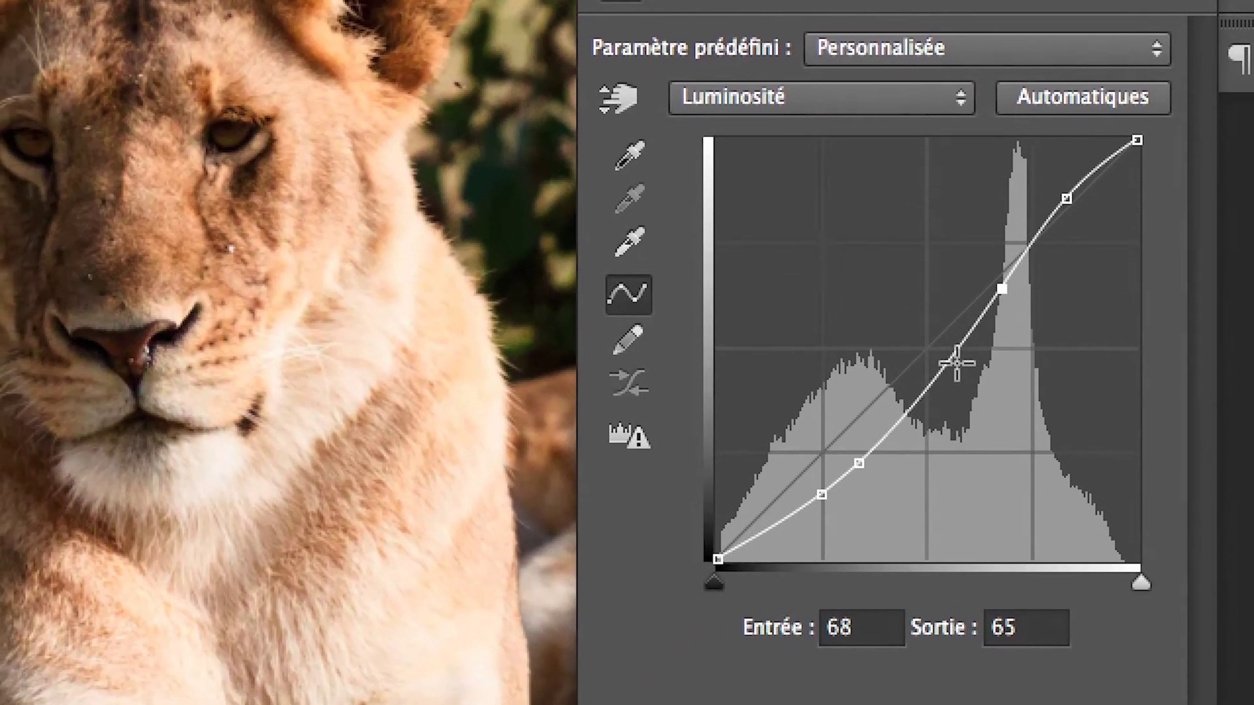
drag(907, 413, 907, 412)
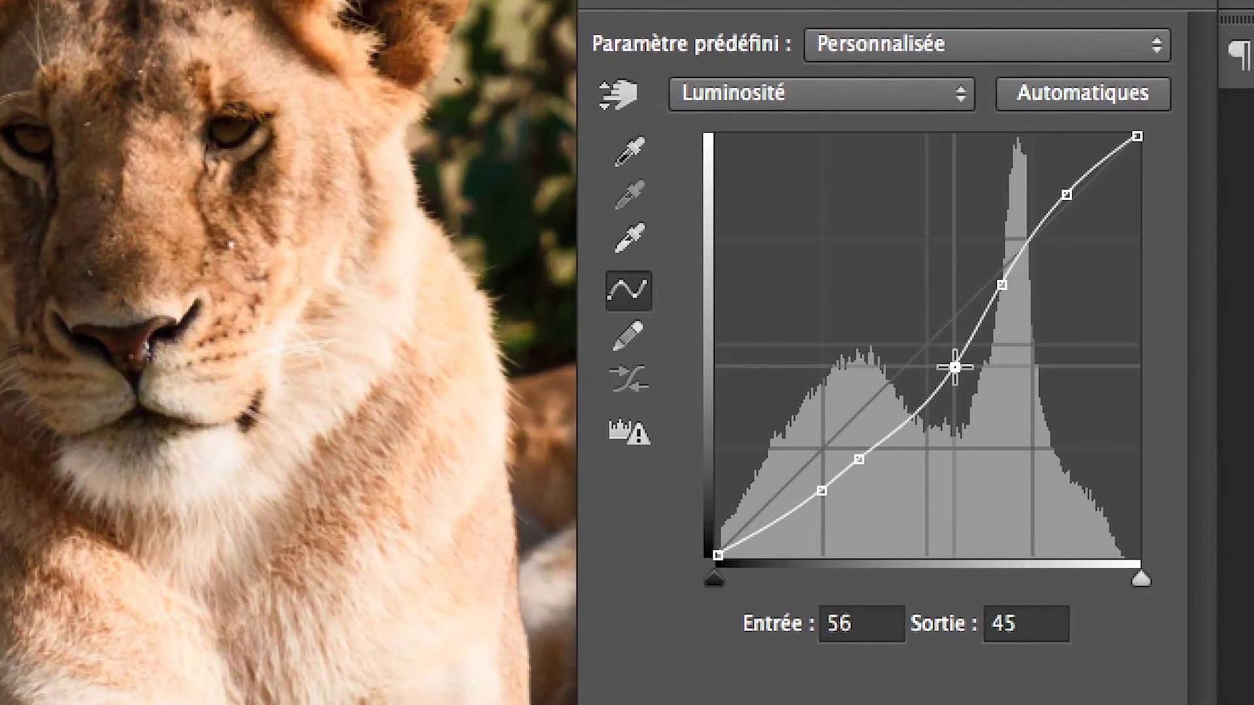
Step: Add and tune shadow and highlight points on the Luminosité curve, including input 91 to output 92
drag(948, 363, 1044, 504)
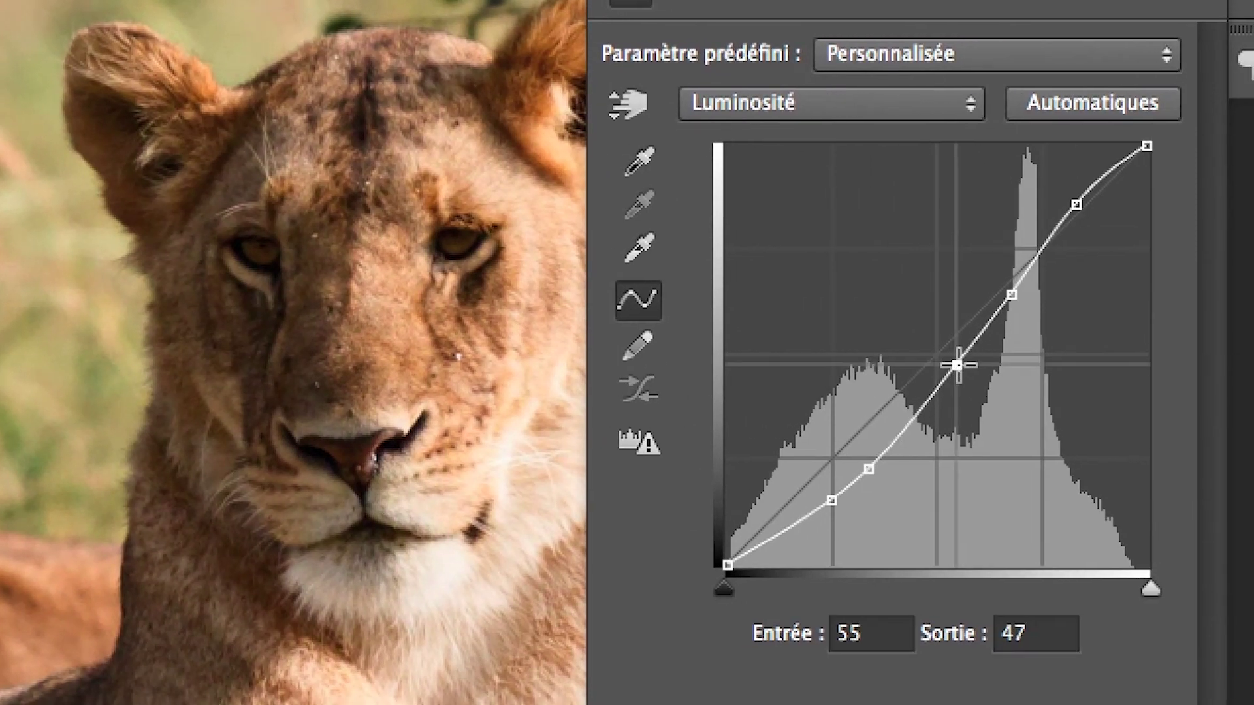
mouse_move(957, 365)
mouse_down()
mouse_move(969, 375)
mouse_move(956, 361)
mouse_up()
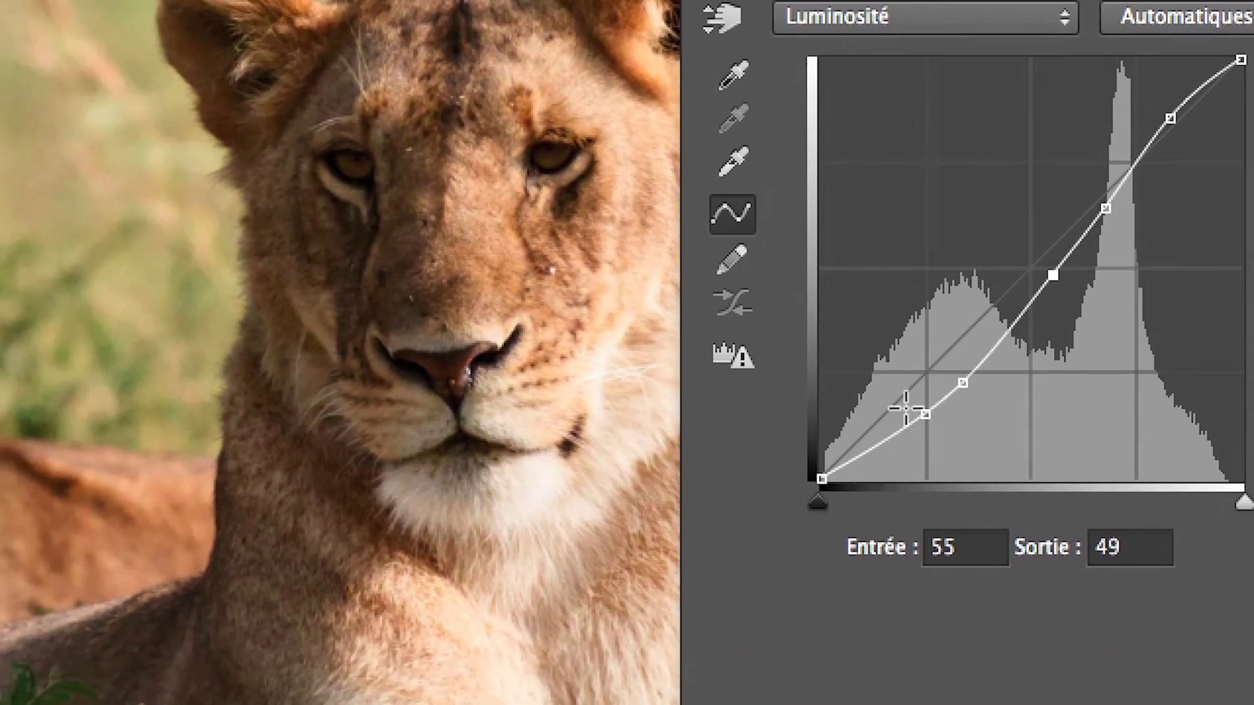
drag(745, 553, 746, 555)
mouse_move(898, 424)
mouse_down()
mouse_move(892, 410)
mouse_move(899, 418)
mouse_up()
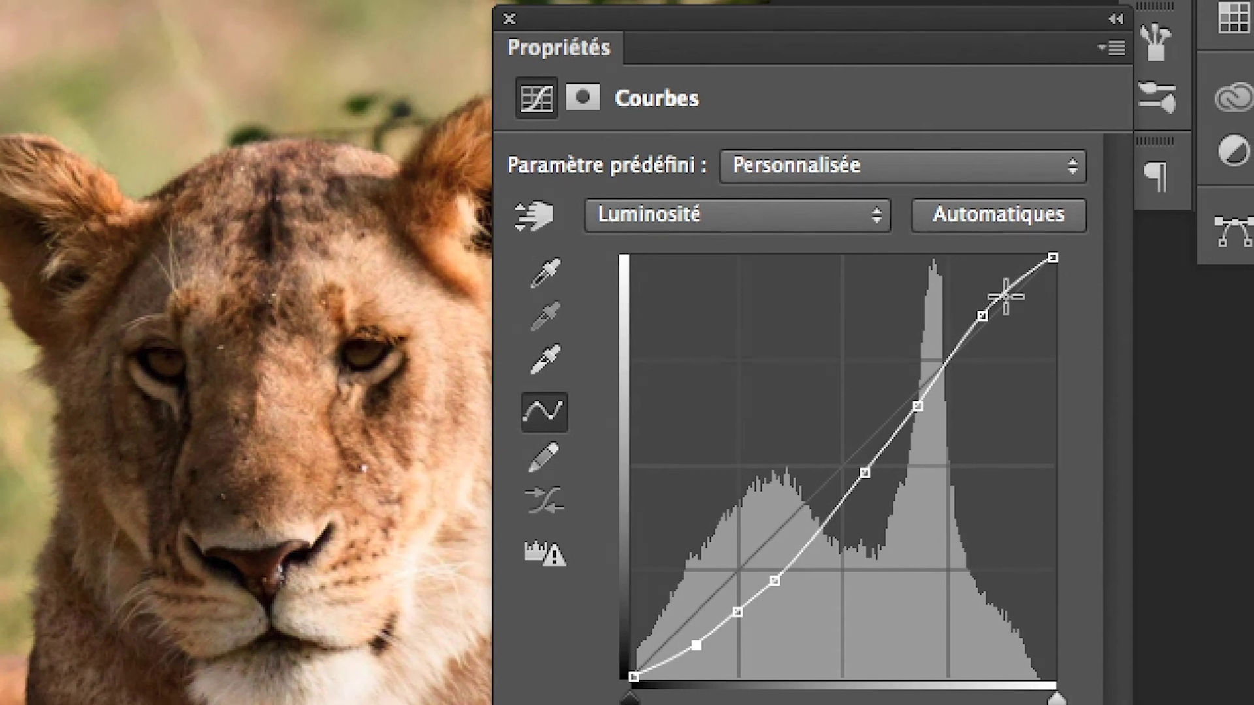
click(1008, 293)
drag(1007, 292, 1009, 293)
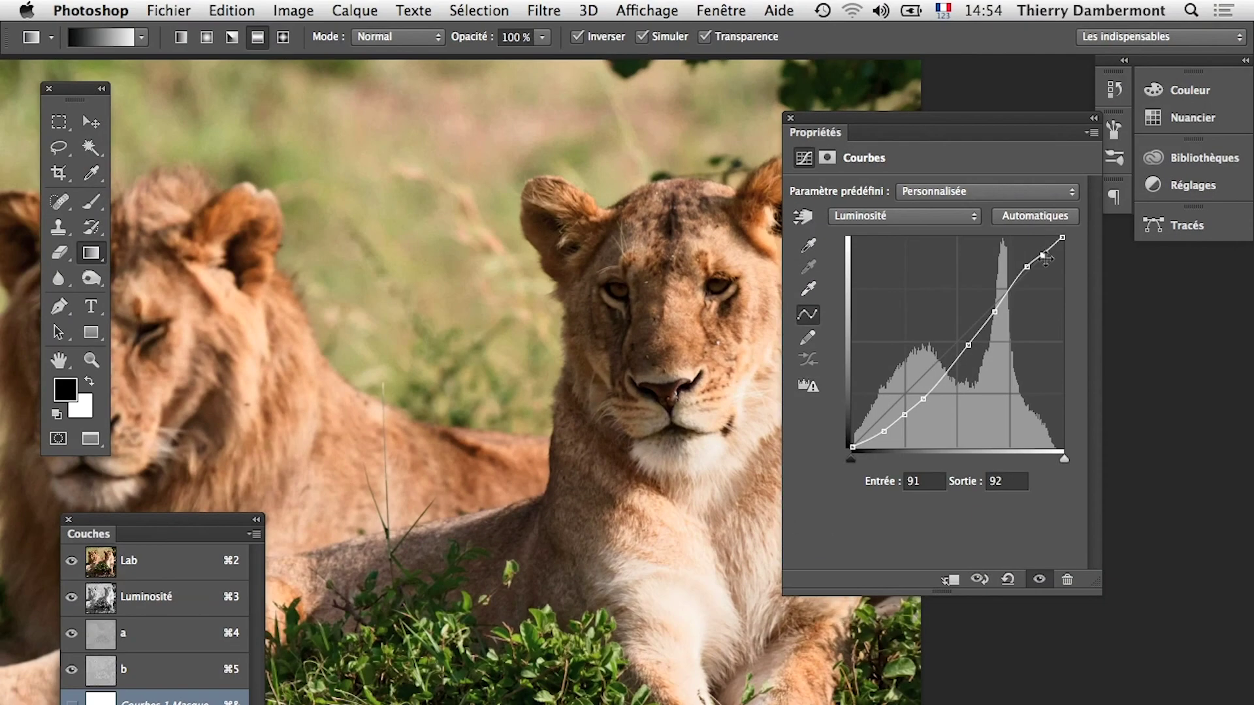
Step: Bring back and expand the Calques panel, and turn Courbes 1's visibility on
drag(434, 443, 352, 361)
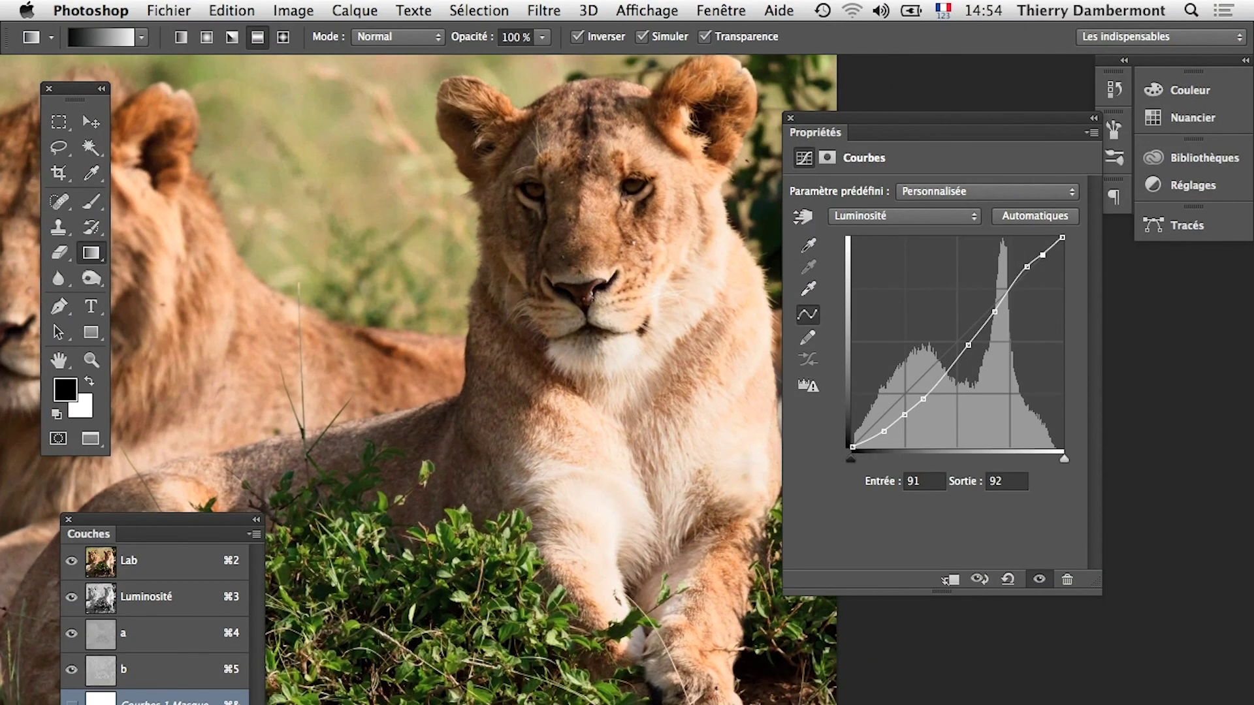
key(F7)
mouse_move(500, 438)
mouse_down()
mouse_move(286, 257)
mouse_move(466, 431)
mouse_up()
double_click(285, 257)
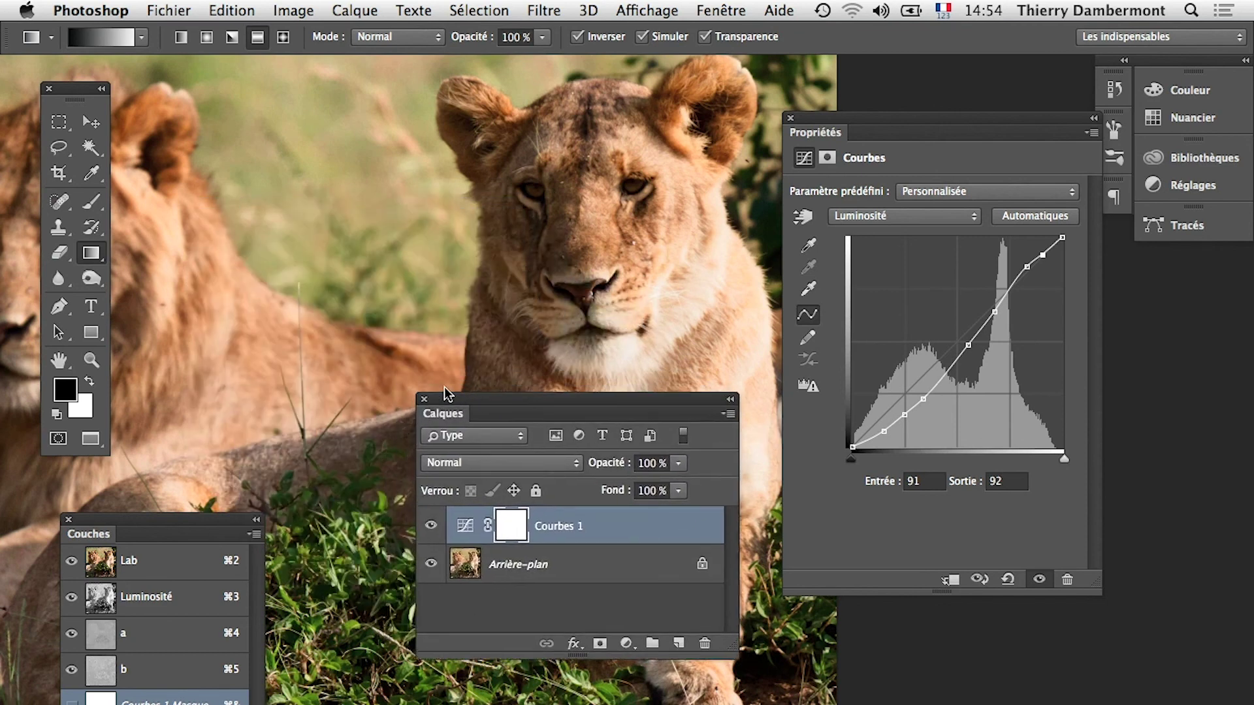
click(439, 552)
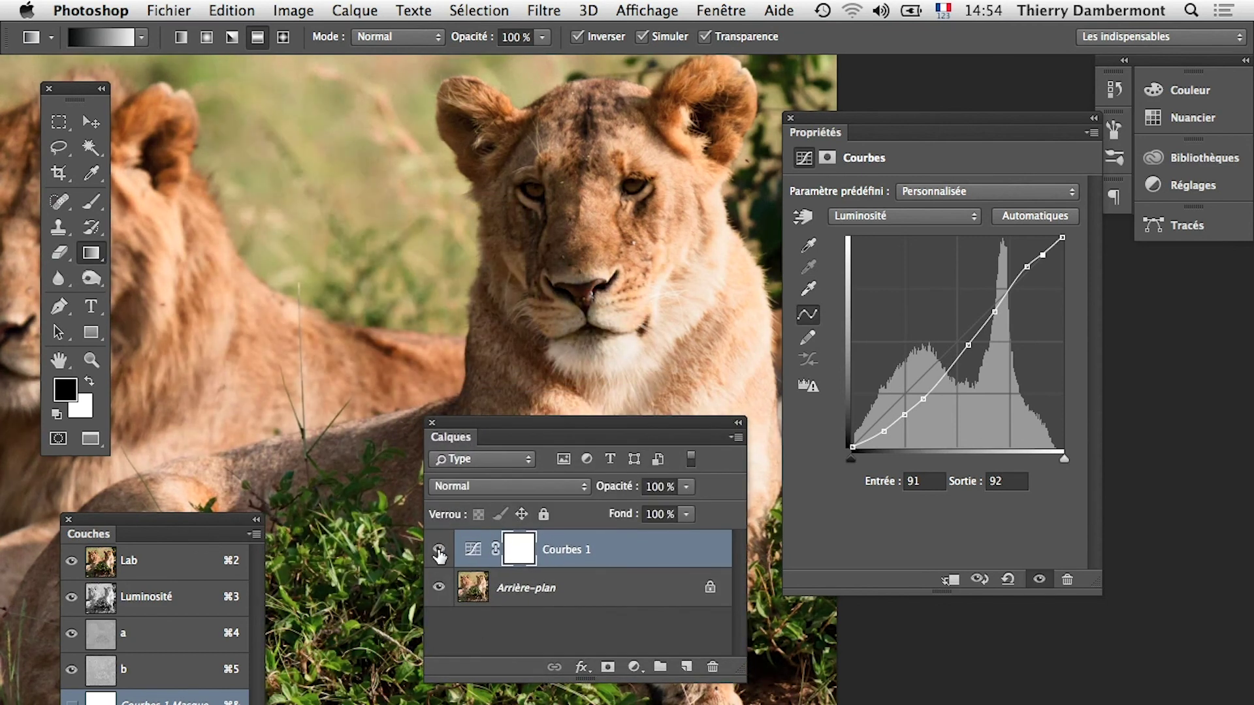